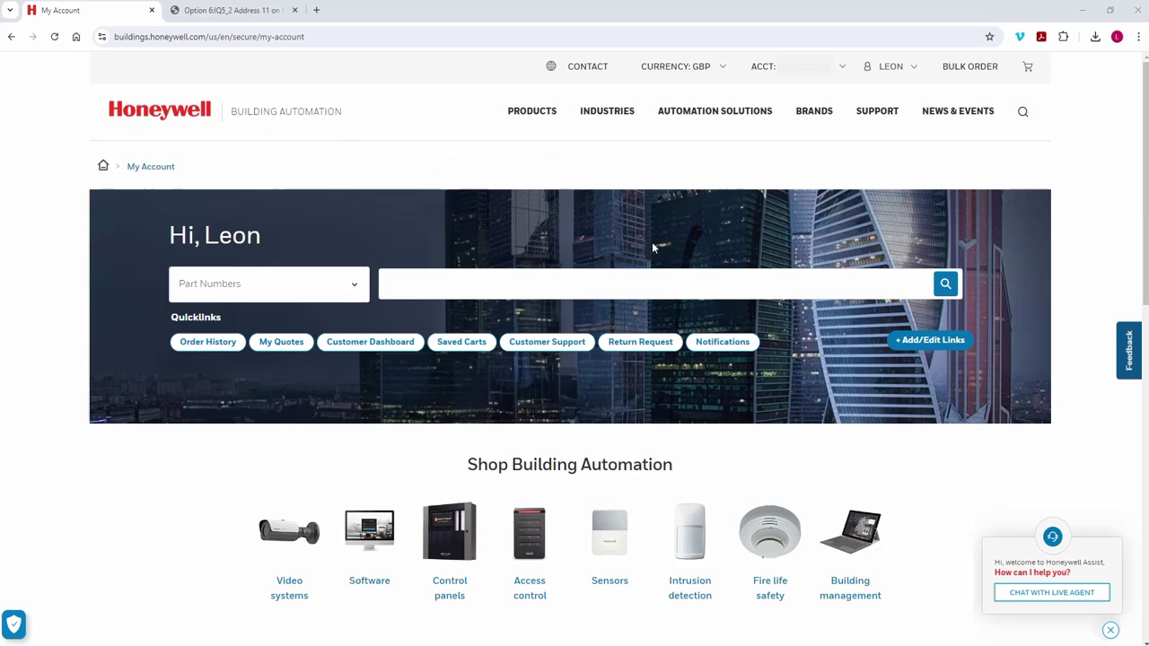
# Step: Switch from the Honeywell account page back to SET, showing Lan 11, Outstation 11, page 2
pyautogui.hotkey('alt', 'Tab')
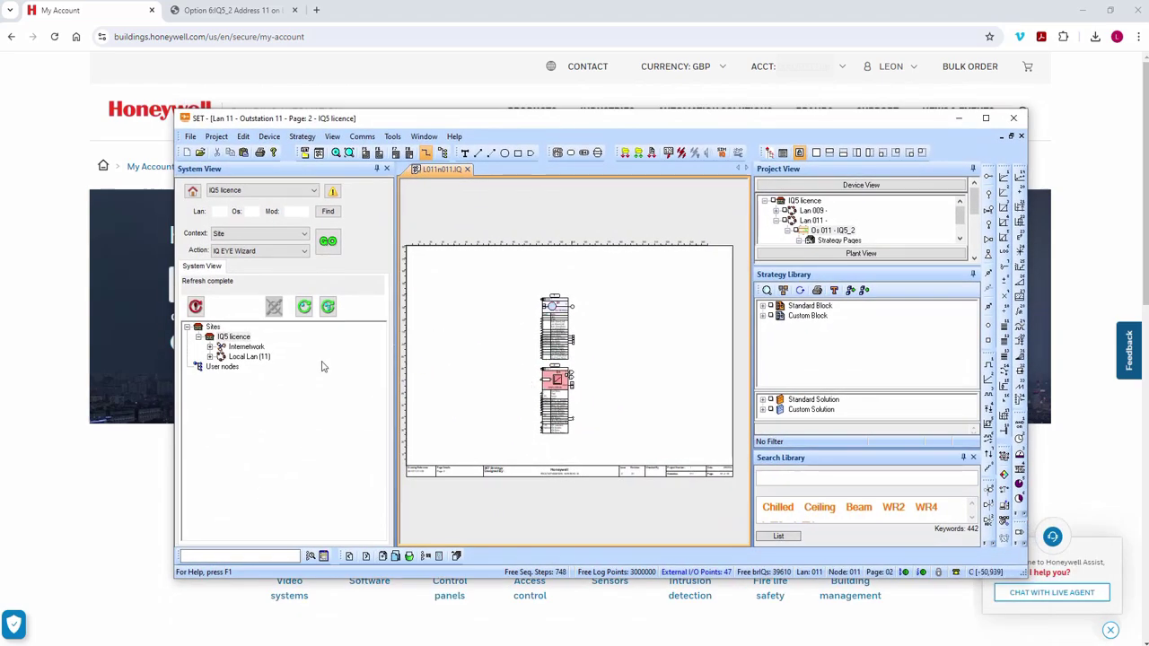
# Step: Reselect Outstation 11's IQ5_2 controller with a 150 I/O total and accept the device details
pyautogui.rightClick(619, 341)
pyautogui.moveTo(691, 610)
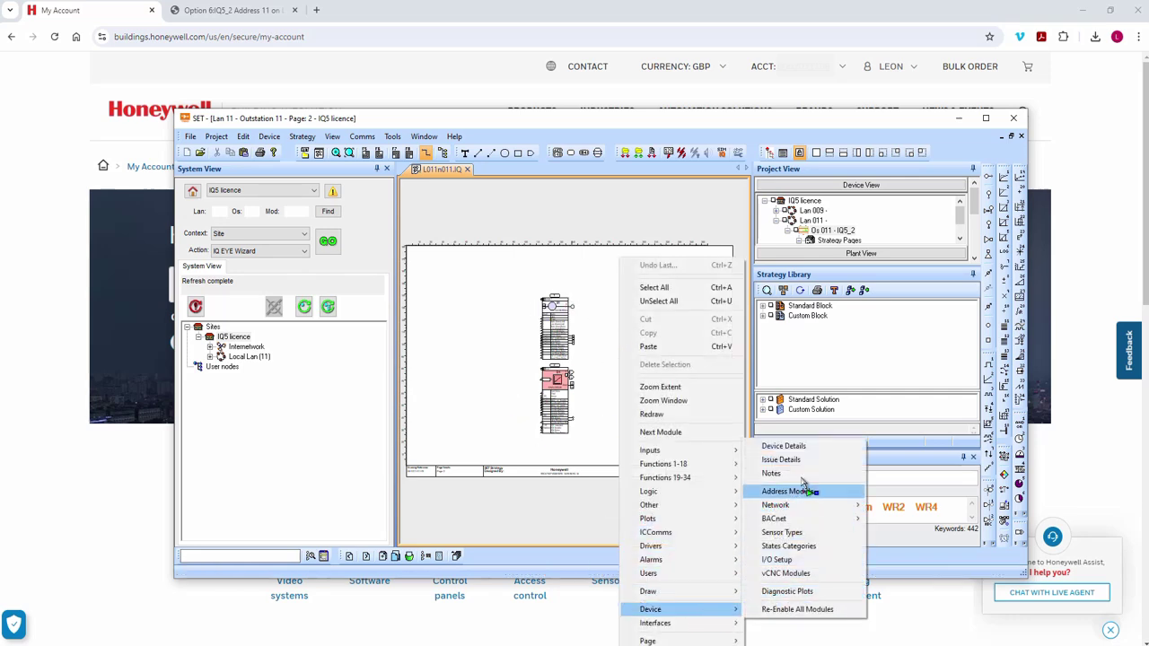
pyautogui.click(783, 446)
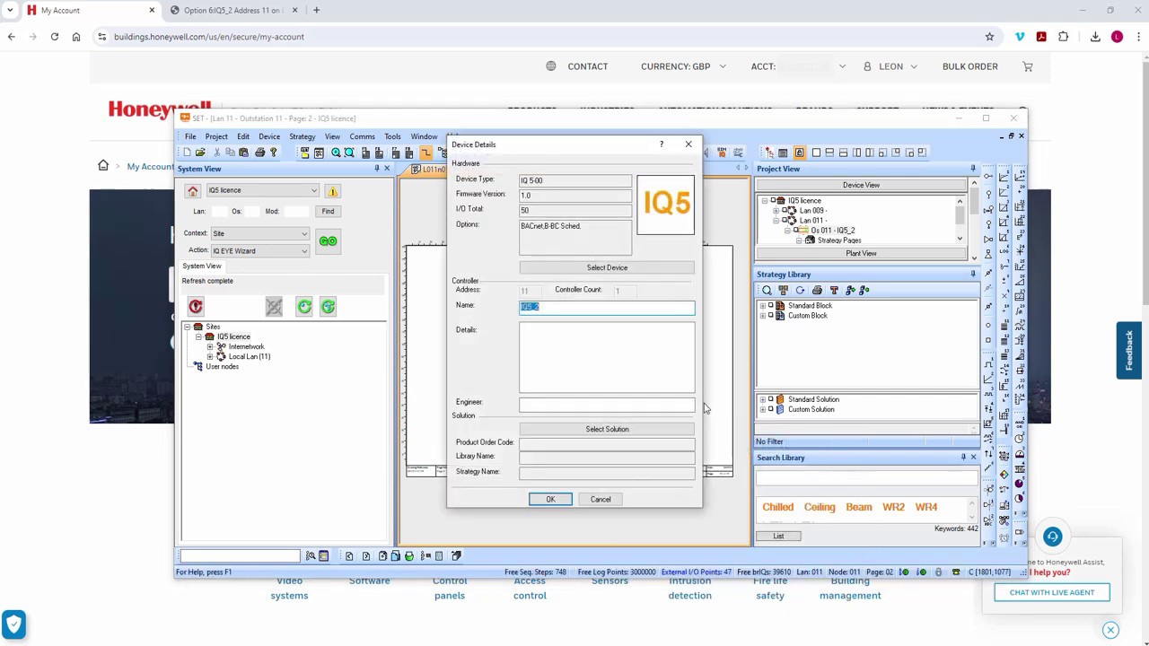
pyautogui.click(593, 268)
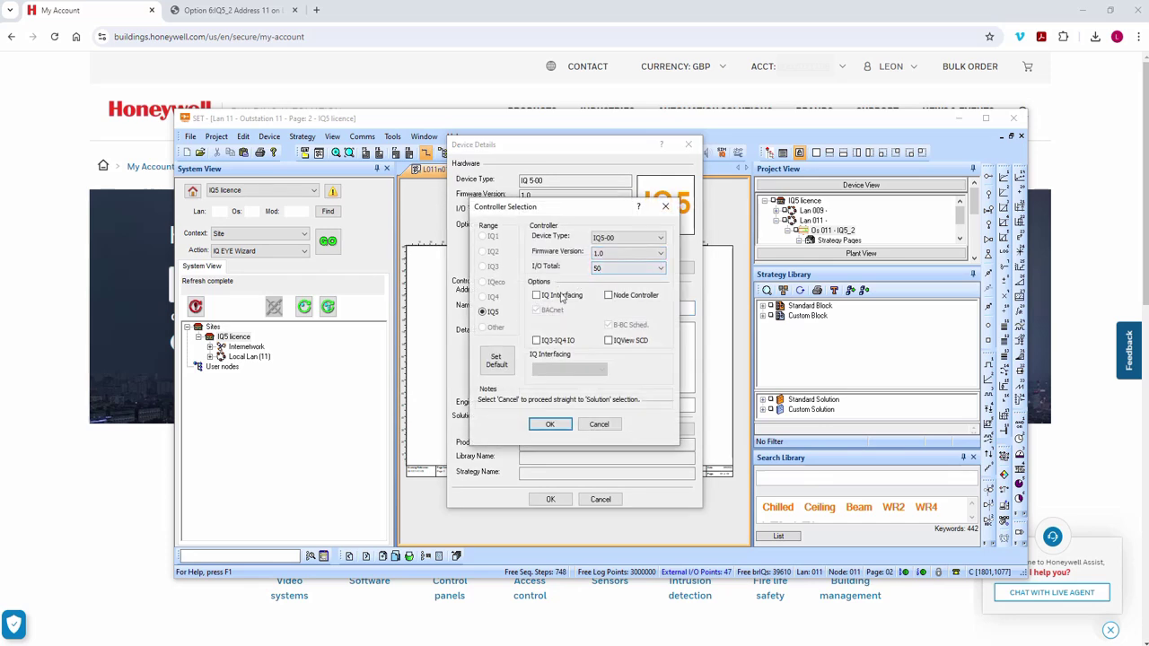
pyautogui.click(606, 270)
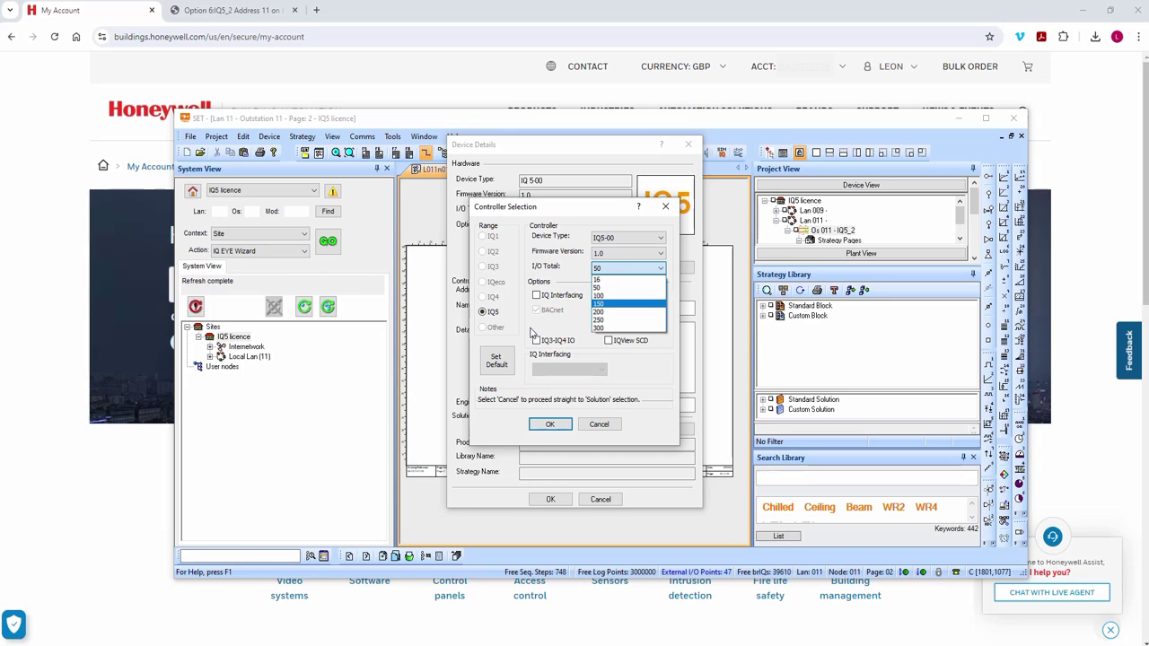
pyautogui.click(607, 305)
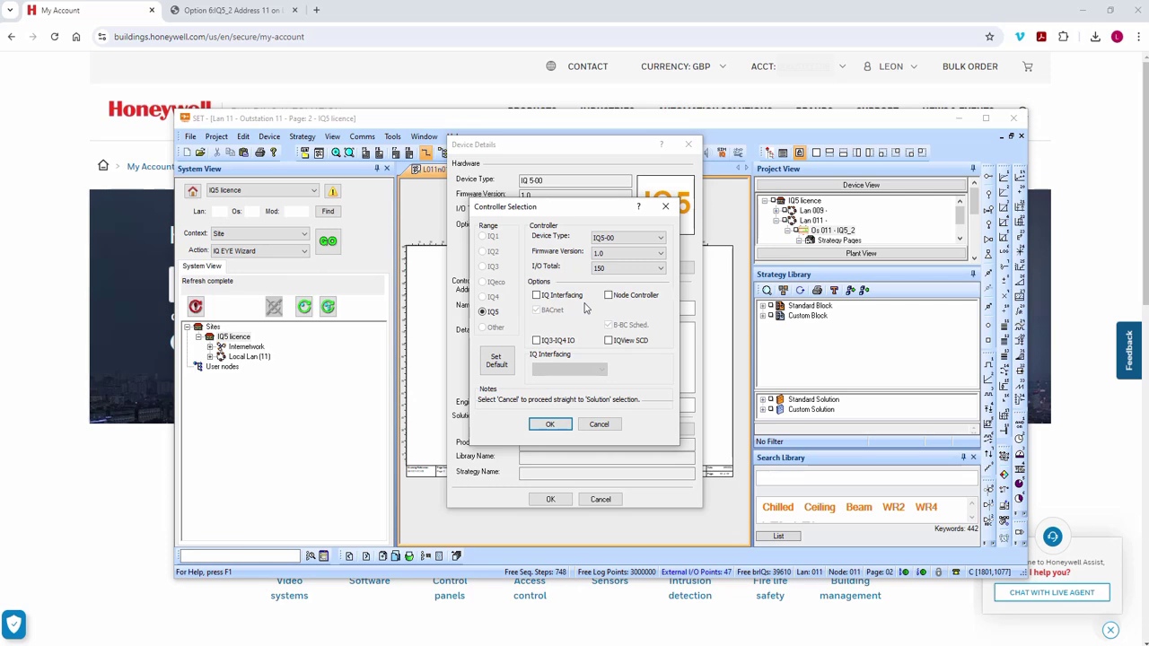
pyautogui.click(603, 270)
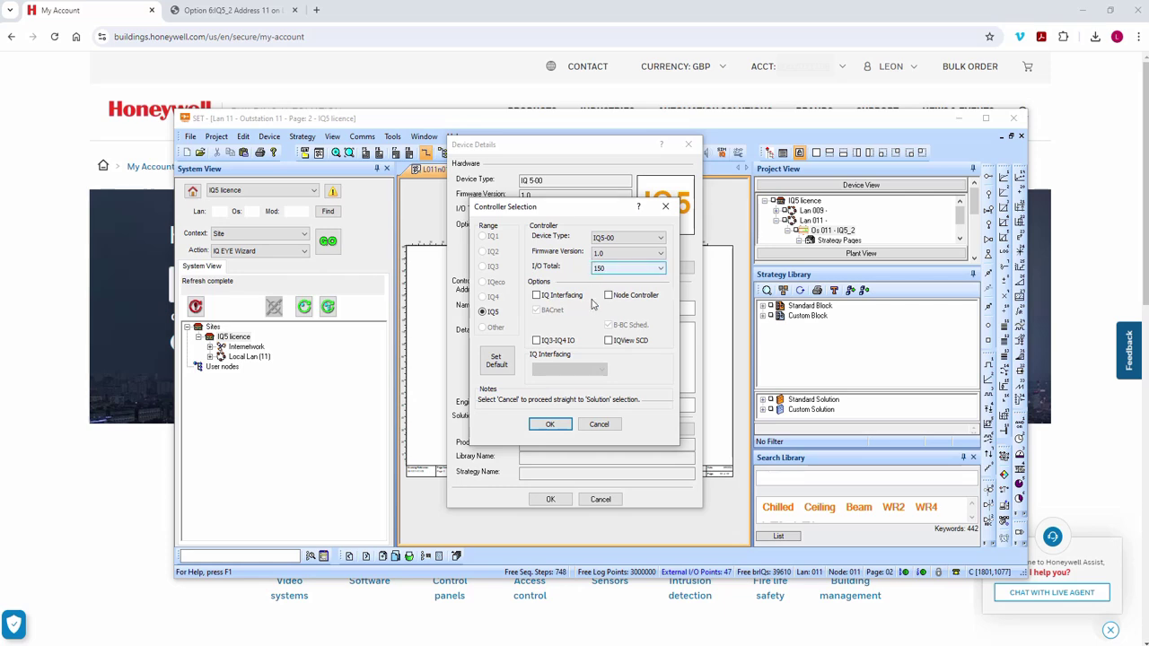
pyautogui.click(579, 335)
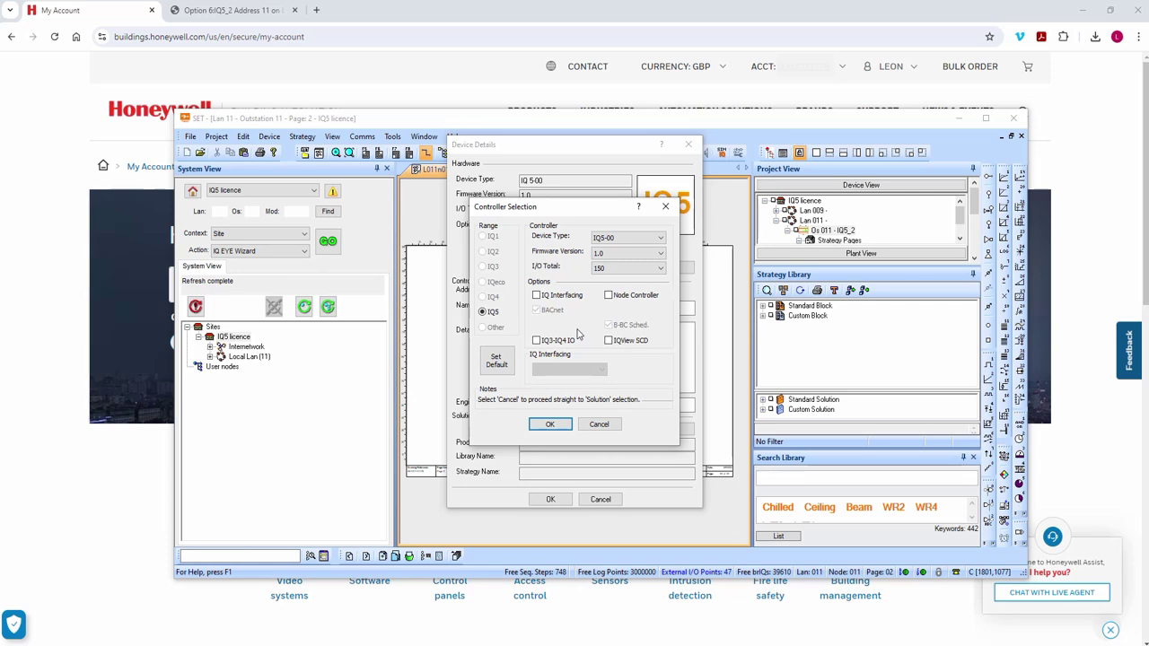
pyautogui.click(603, 271)
pyautogui.click(548, 425)
pyautogui.click(548, 429)
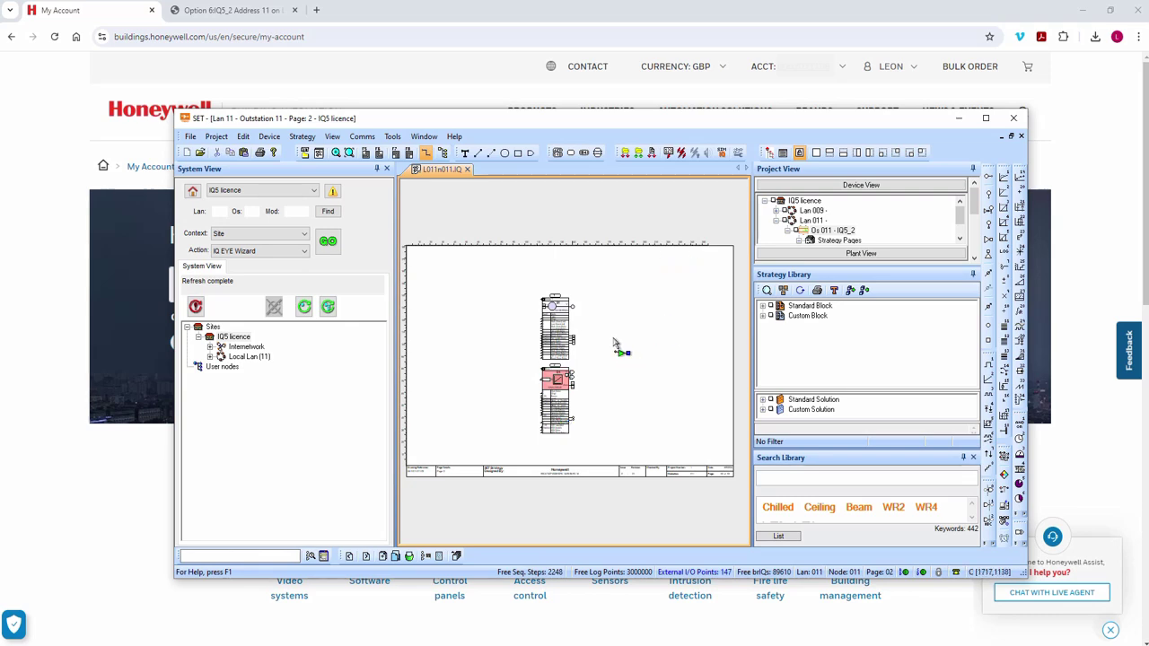
pyautogui.click(241, 23)
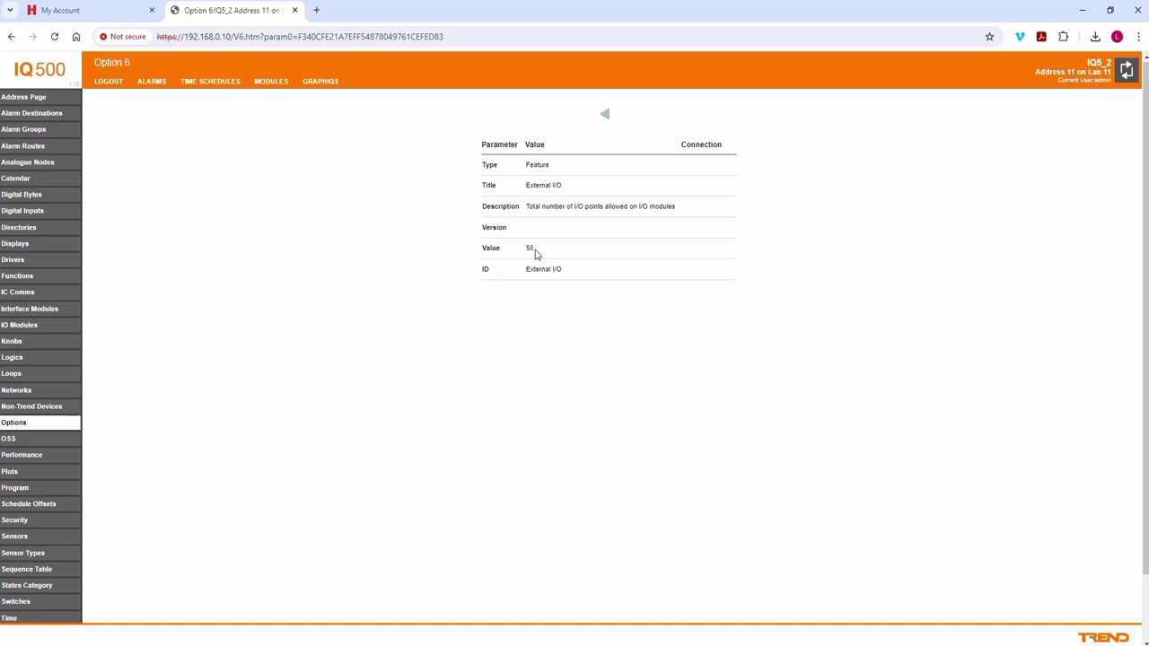
pyautogui.click(55, 10)
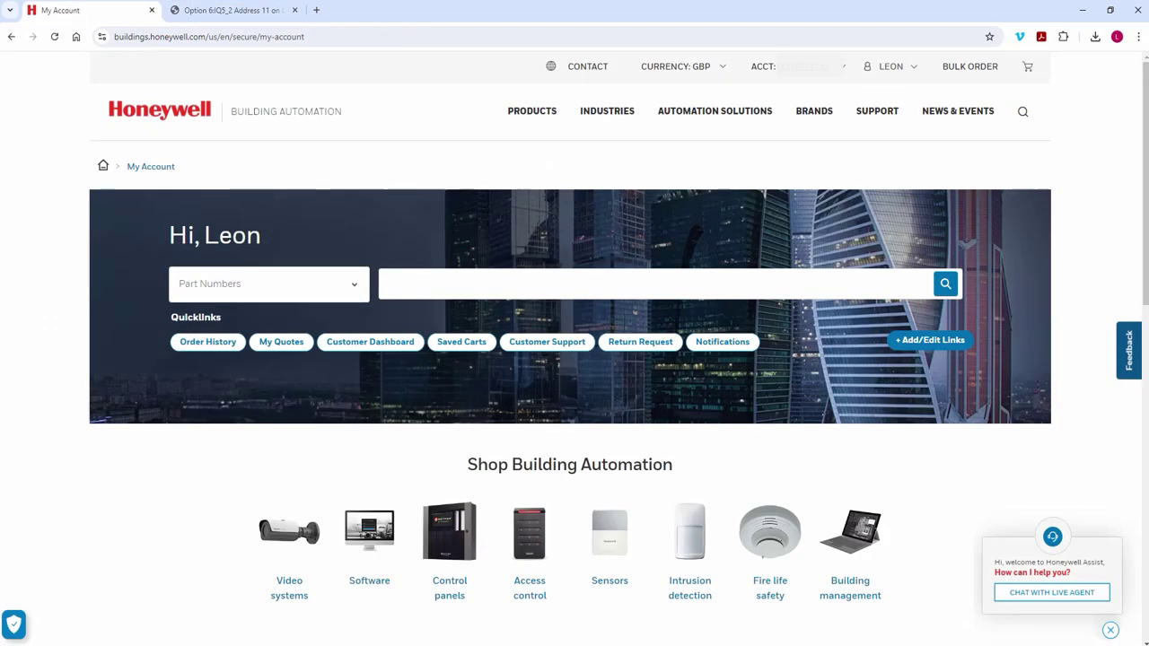
pyautogui.hotkey('alt', 'Tab')
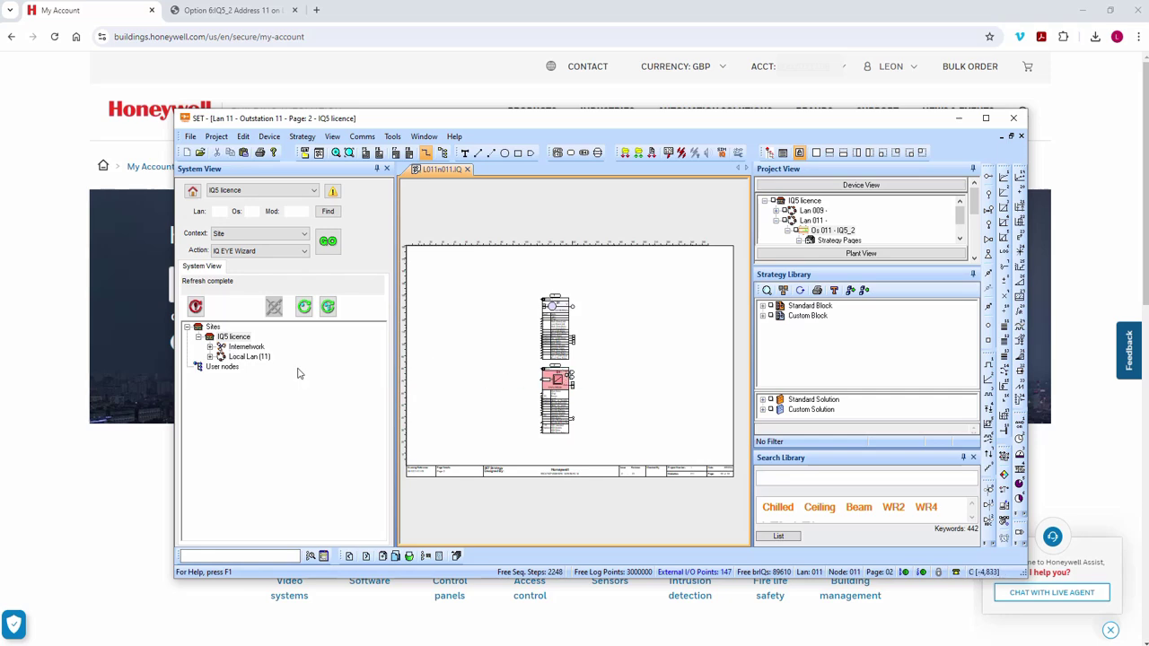
# Step: Launch the IQ5 Feature Licensor from IQ5 licence, widen it, and tick the Lan 11 controller
pyautogui.rightClick(241, 342)
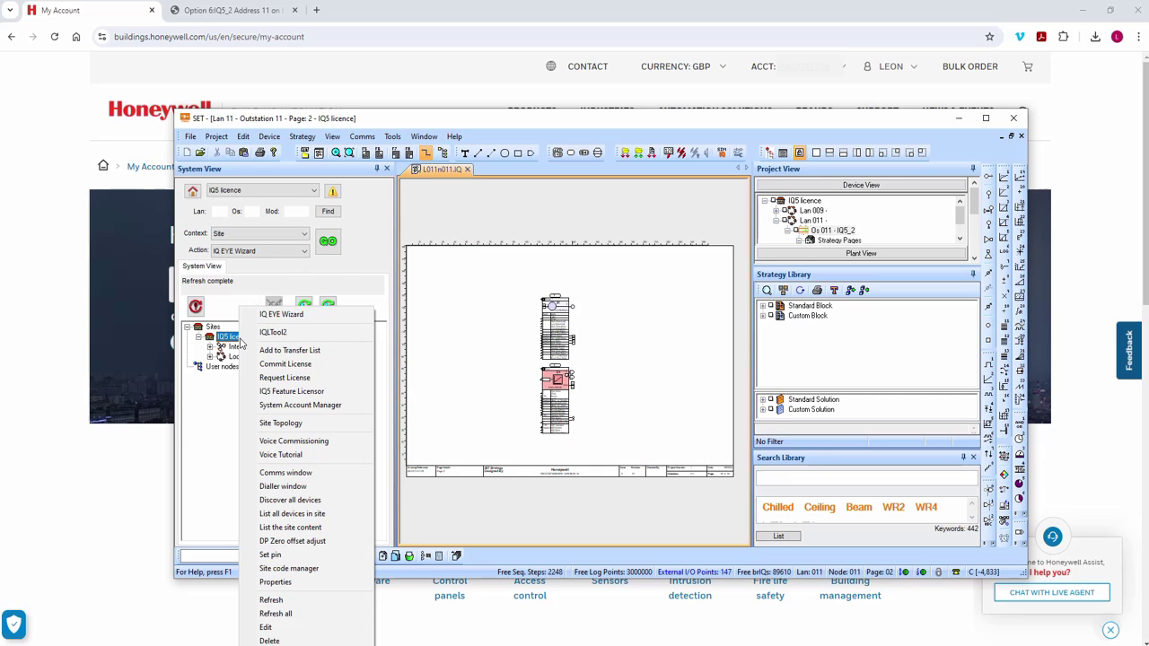
pyautogui.click(277, 392)
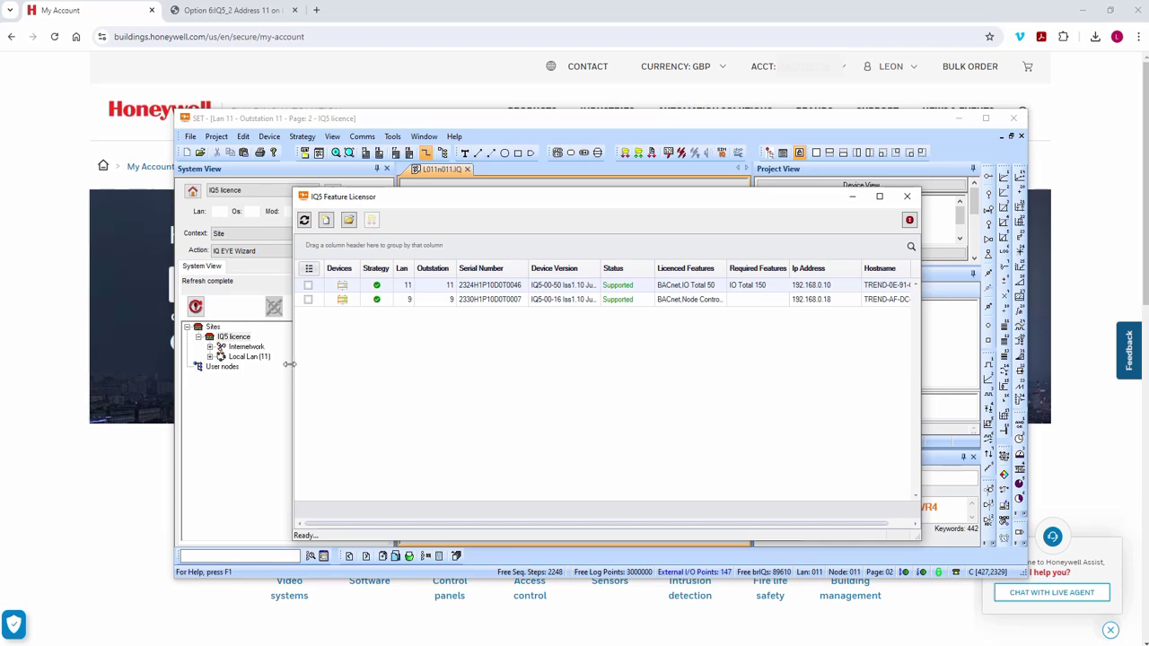
pyautogui.moveTo(291, 363); pyautogui.dragTo(248, 362)
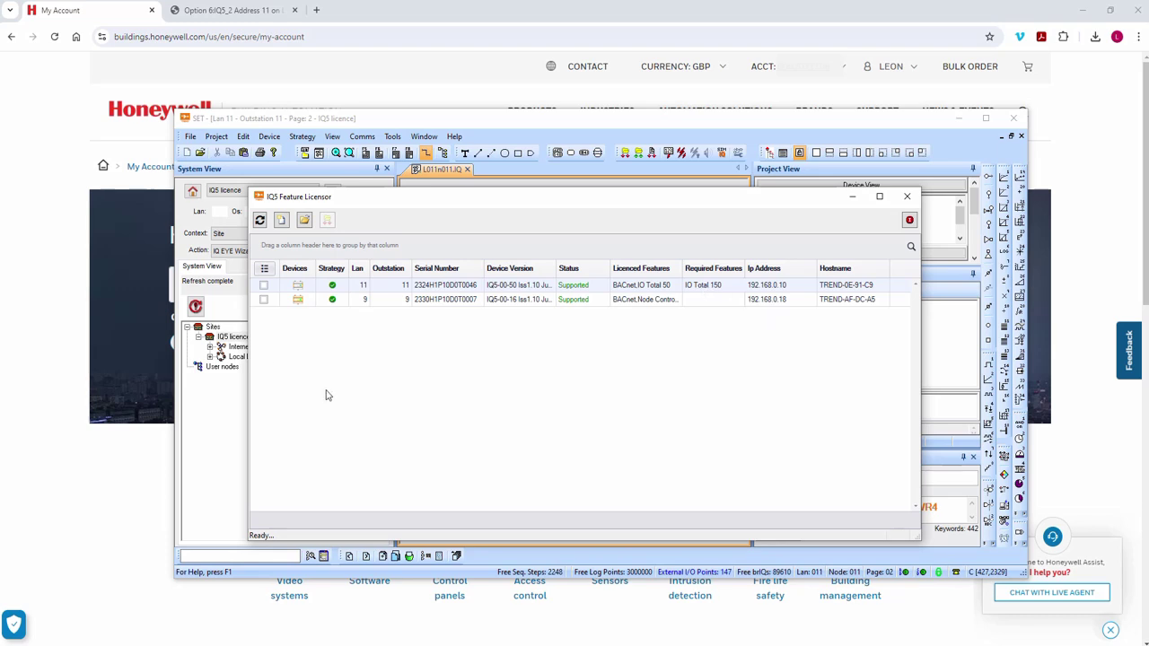
pyautogui.click(263, 285)
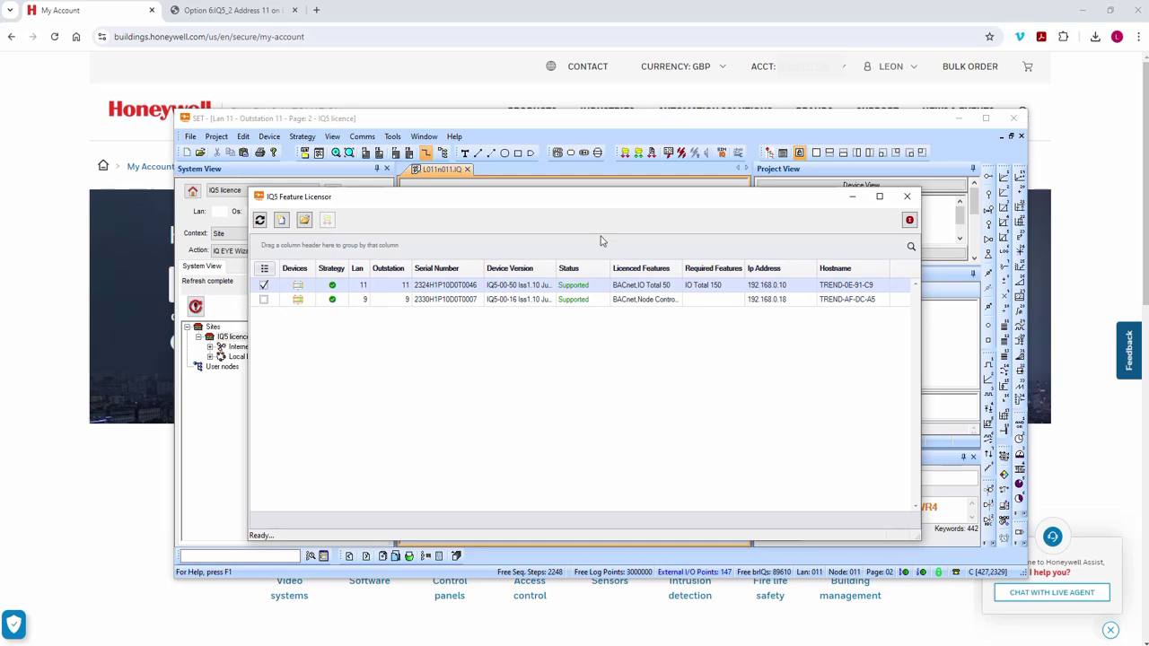
pyautogui.moveTo(602, 201); pyautogui.dragTo(594, 297)
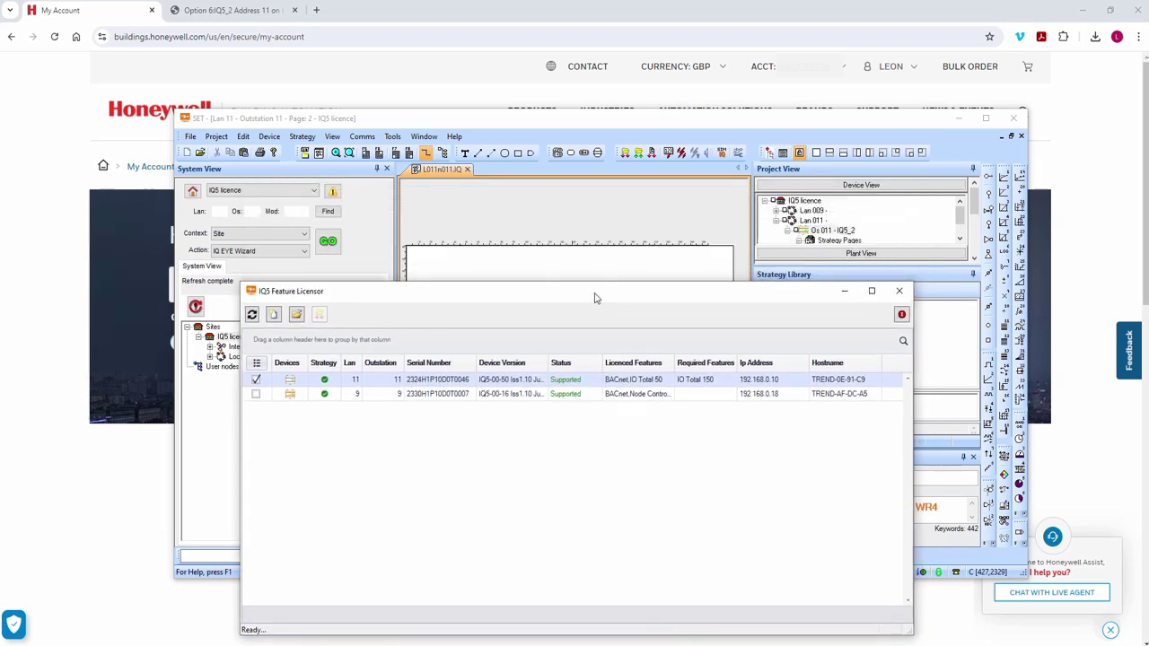
# Step: Expand Lan 009 and open Page 2 of the Os 009 - IQ5_1 strategy
pyautogui.click(775, 210)
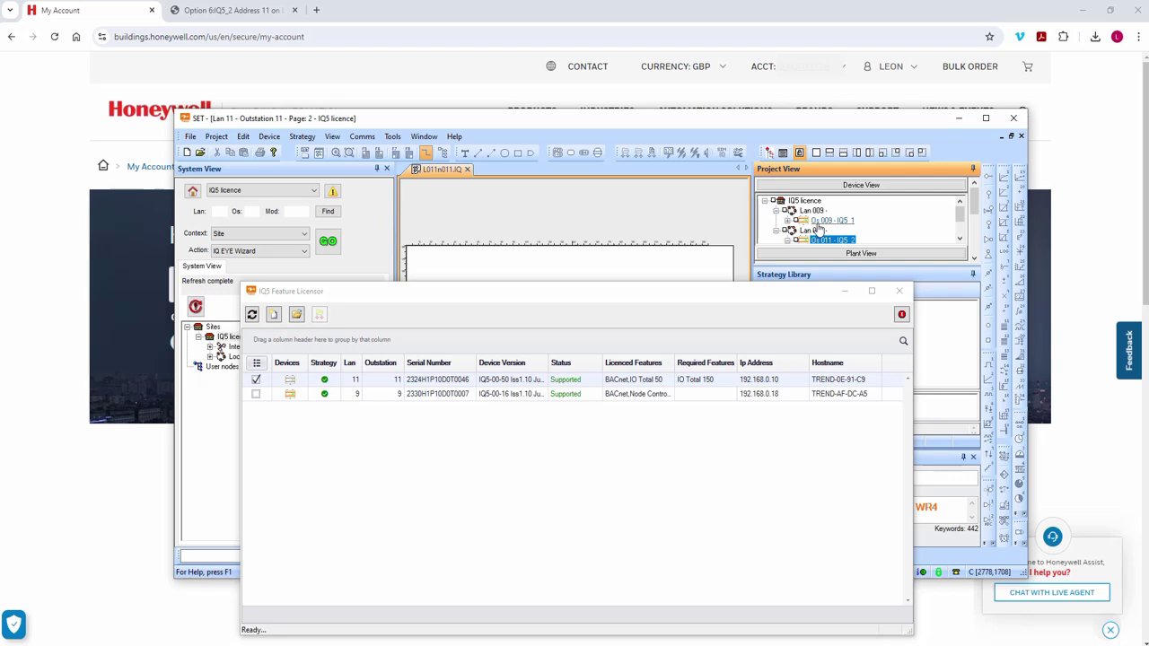
pyautogui.doubleClick(825, 220)
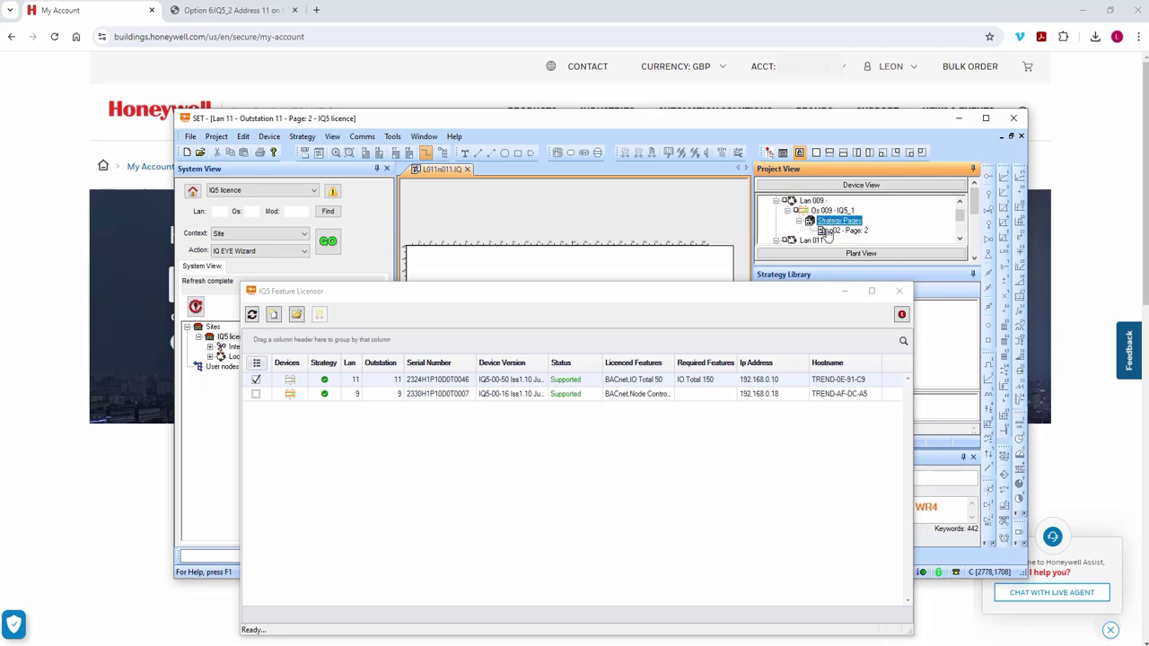
pyautogui.click(844, 232)
pyautogui.doubleClick(844, 232)
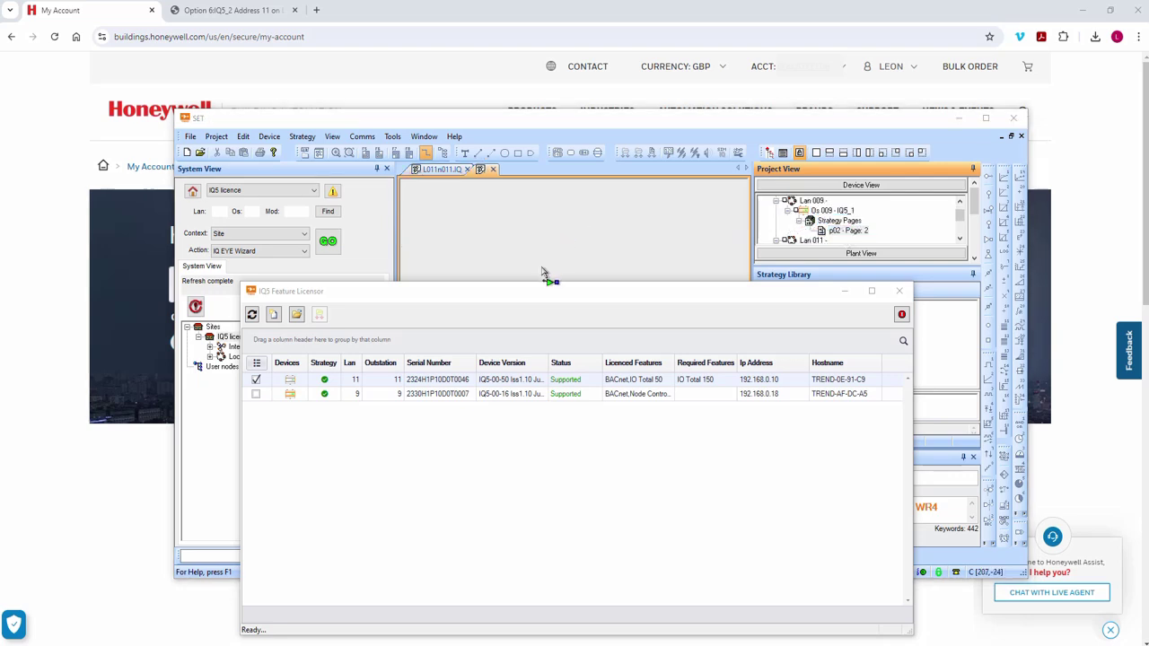
# Step: Reselect outstation 9's IQ5_1 controller with a 300 I/O total and accept the device details
pyautogui.rightClick(527, 260)
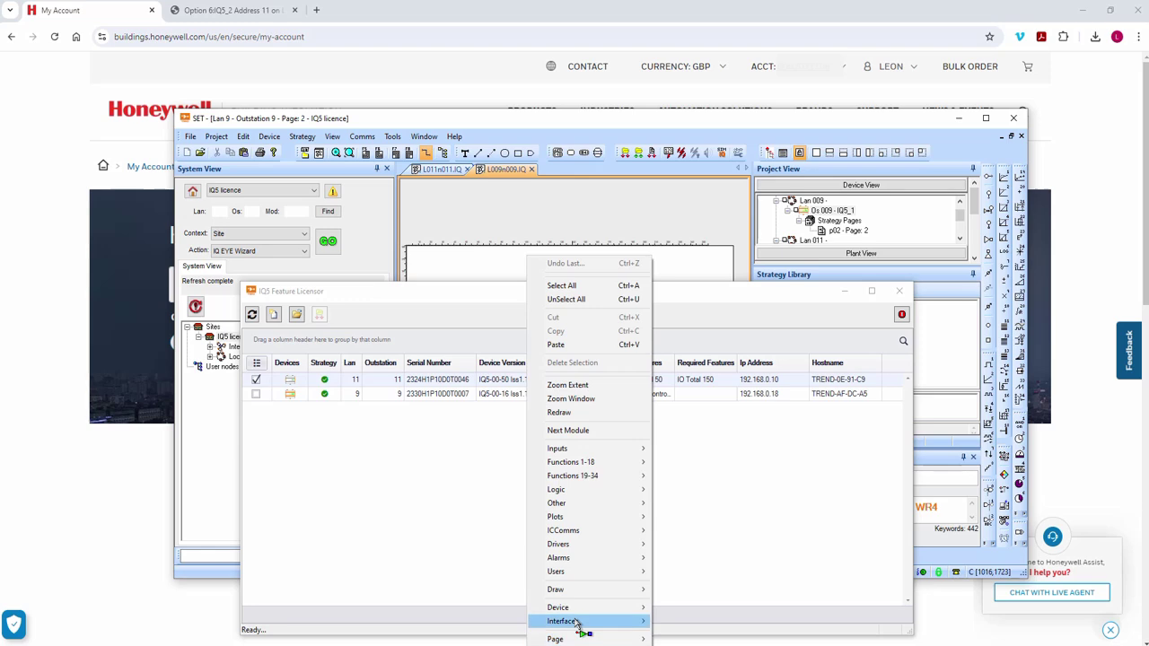
pyautogui.moveTo(583, 608)
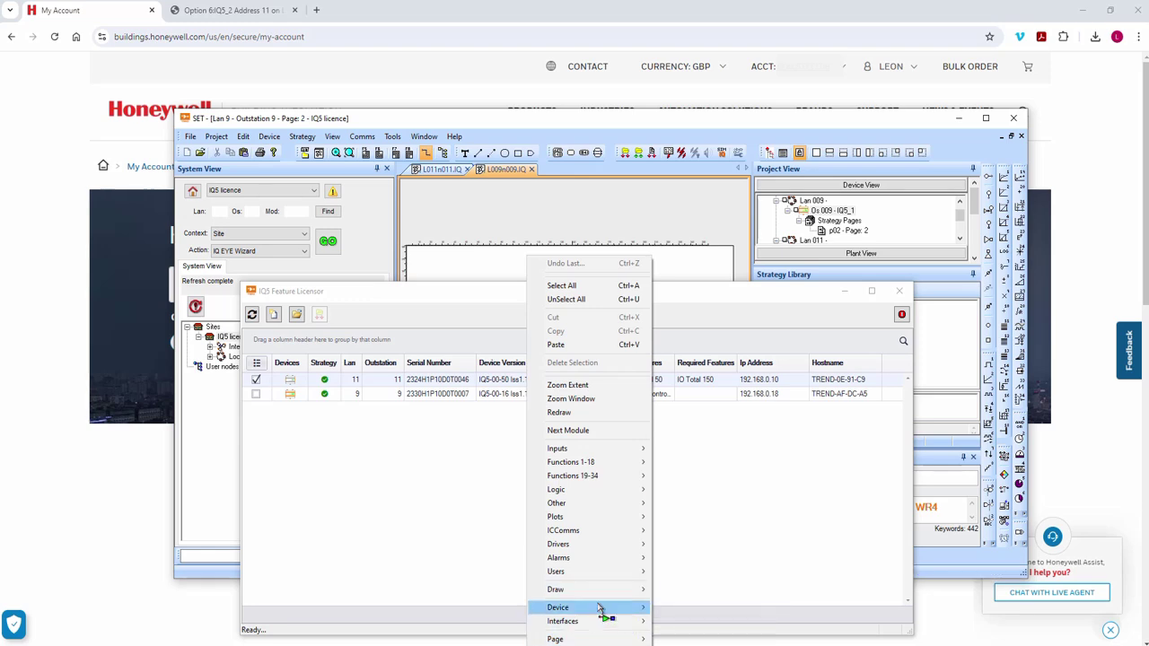
pyautogui.click(692, 444)
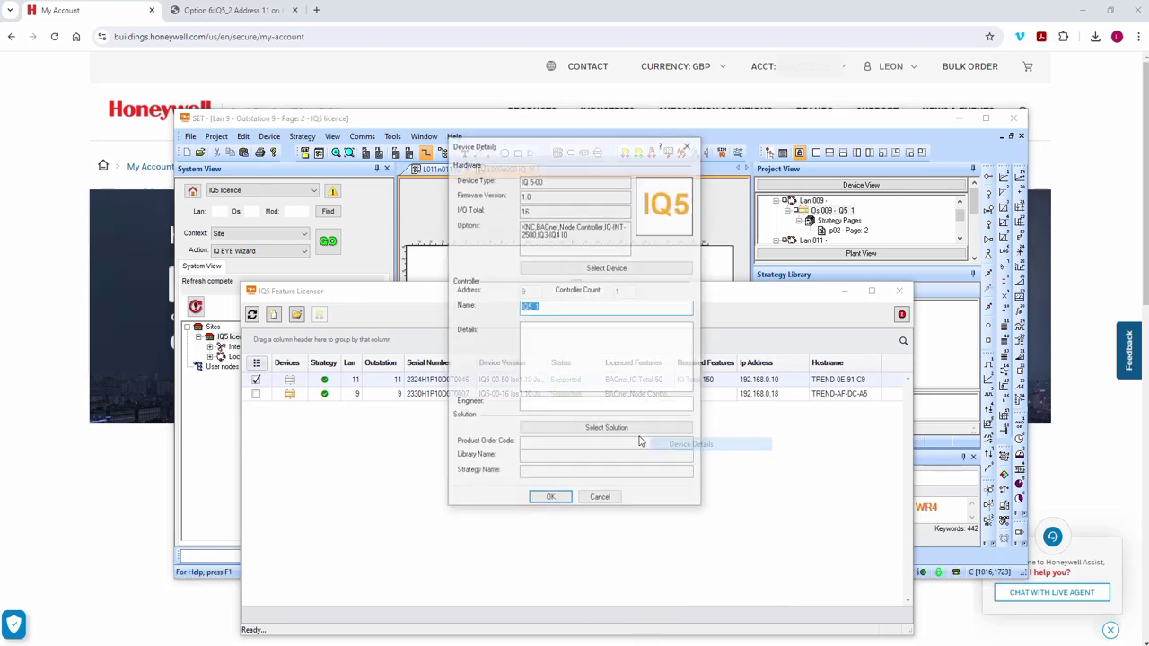
pyautogui.click(606, 268)
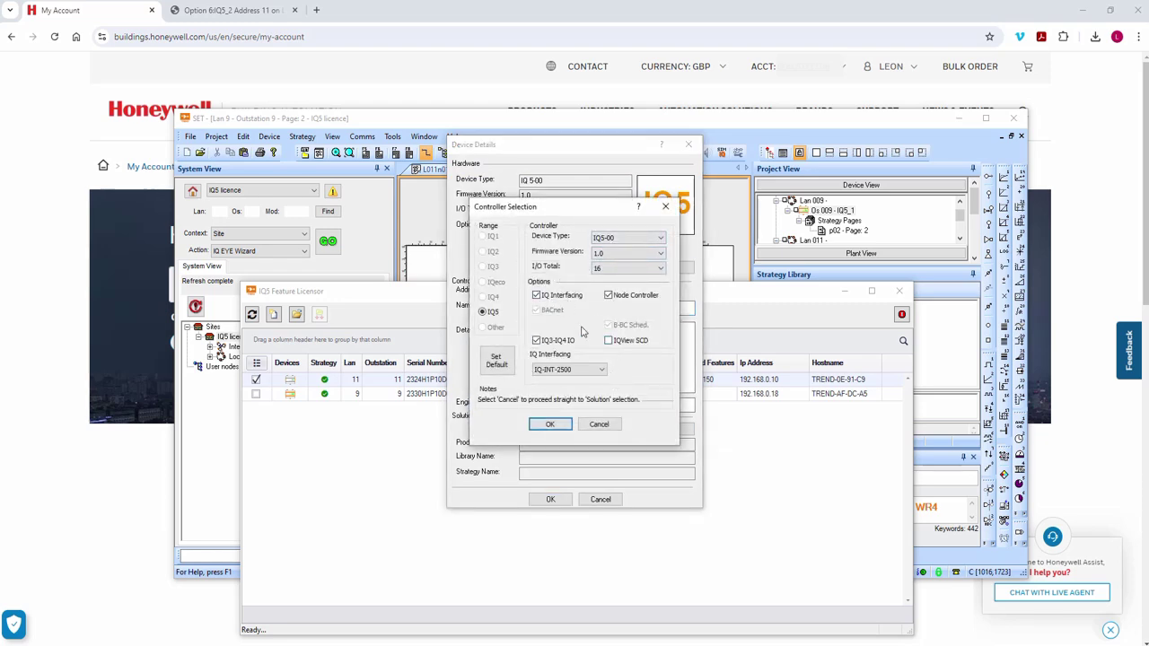
pyautogui.click(608, 268)
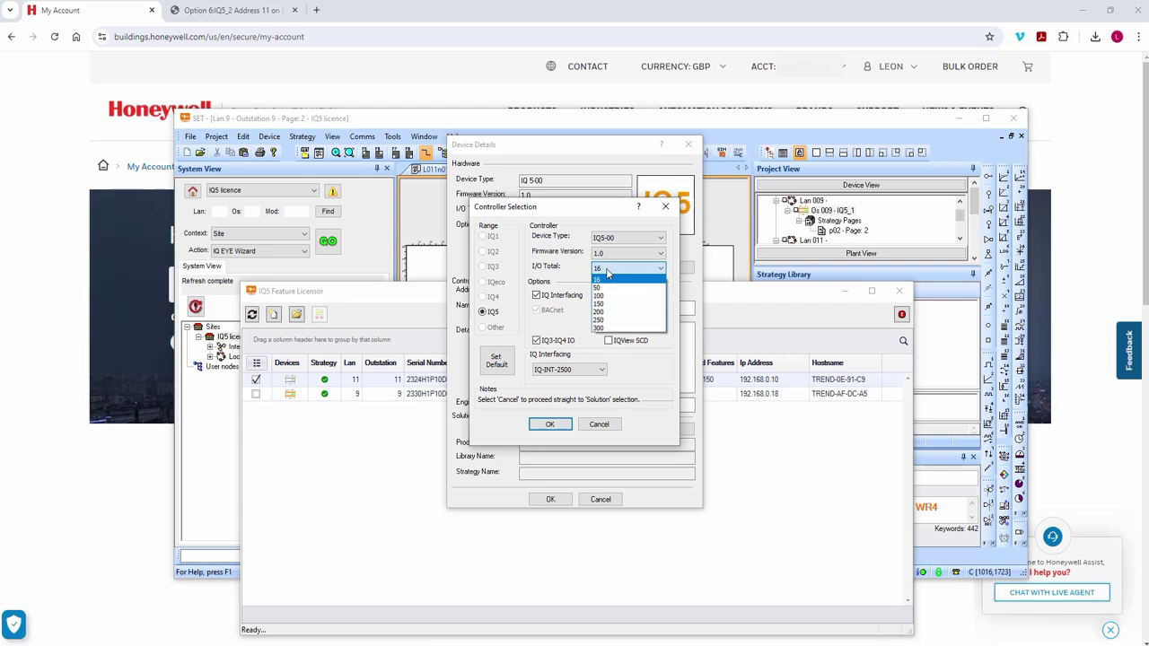
pyautogui.click(598, 327)
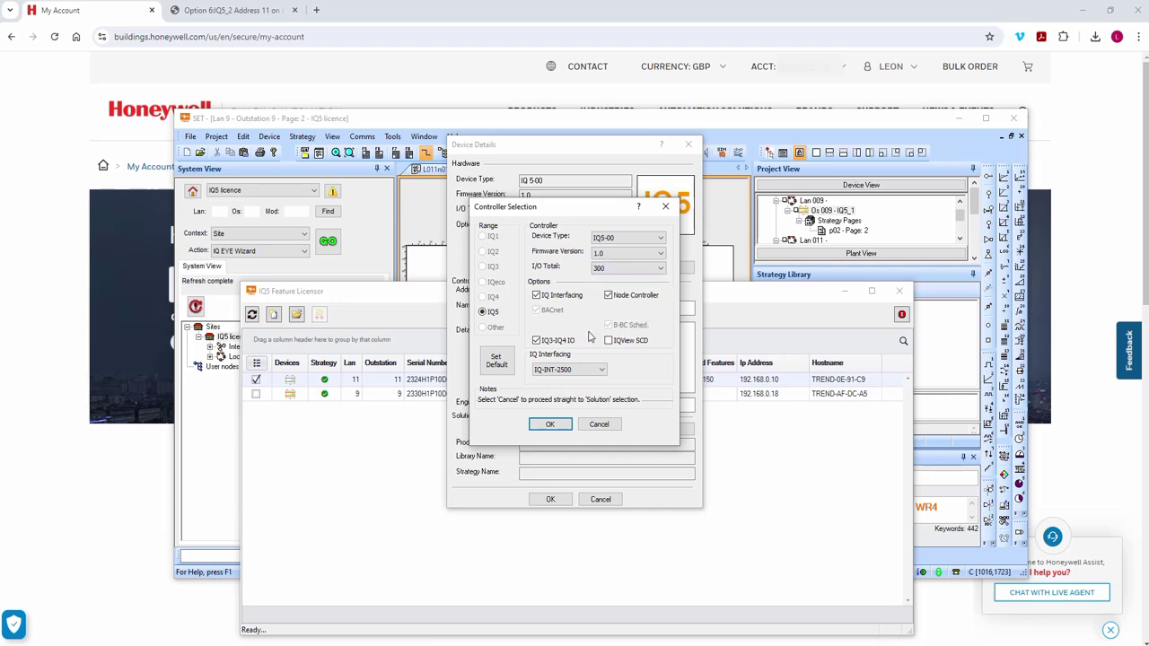
pyautogui.click(550, 426)
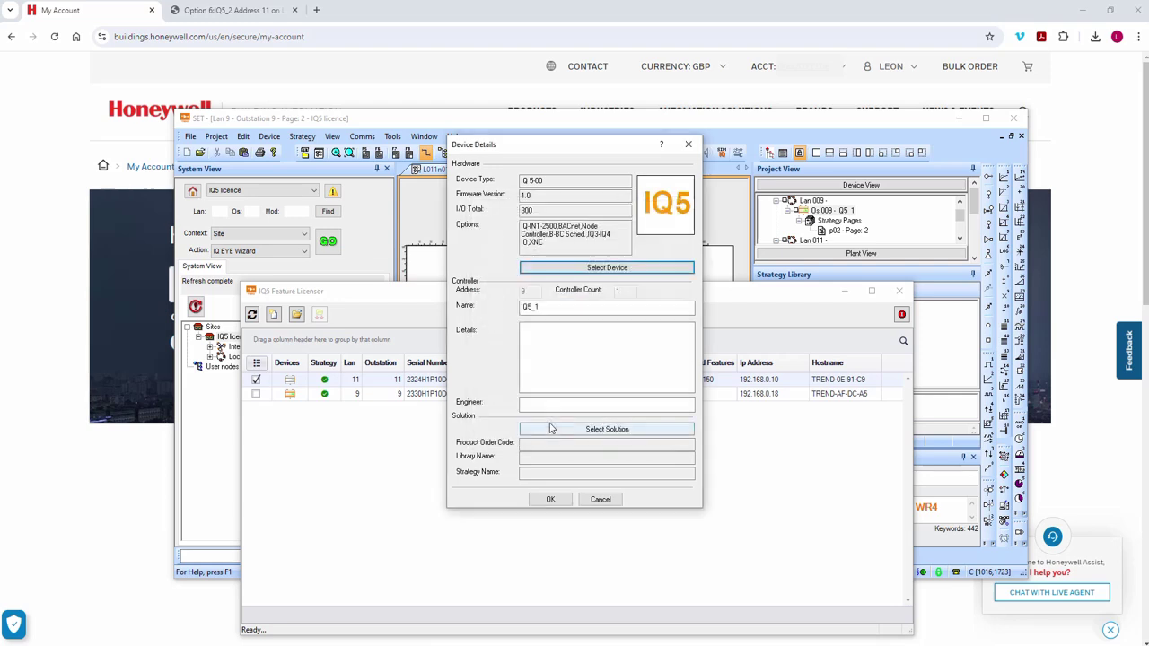
pyautogui.click(549, 499)
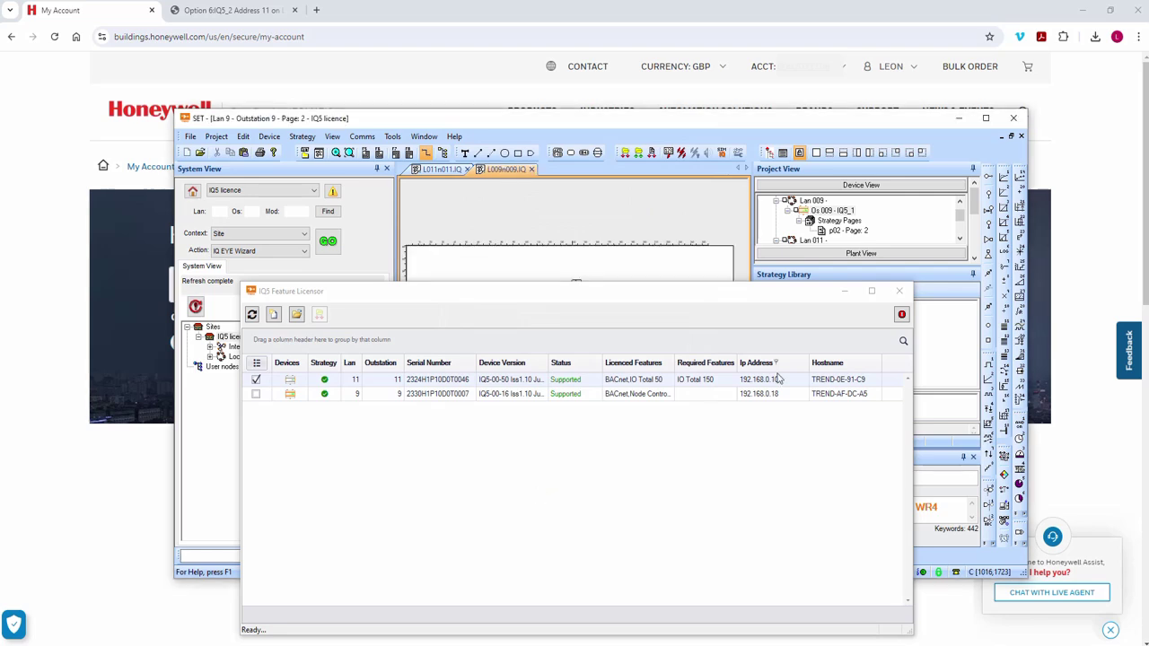
# Step: Refresh the licensor, tick both IQ5 controllers, and save the licence request file to the Desktop
pyautogui.click(252, 315)
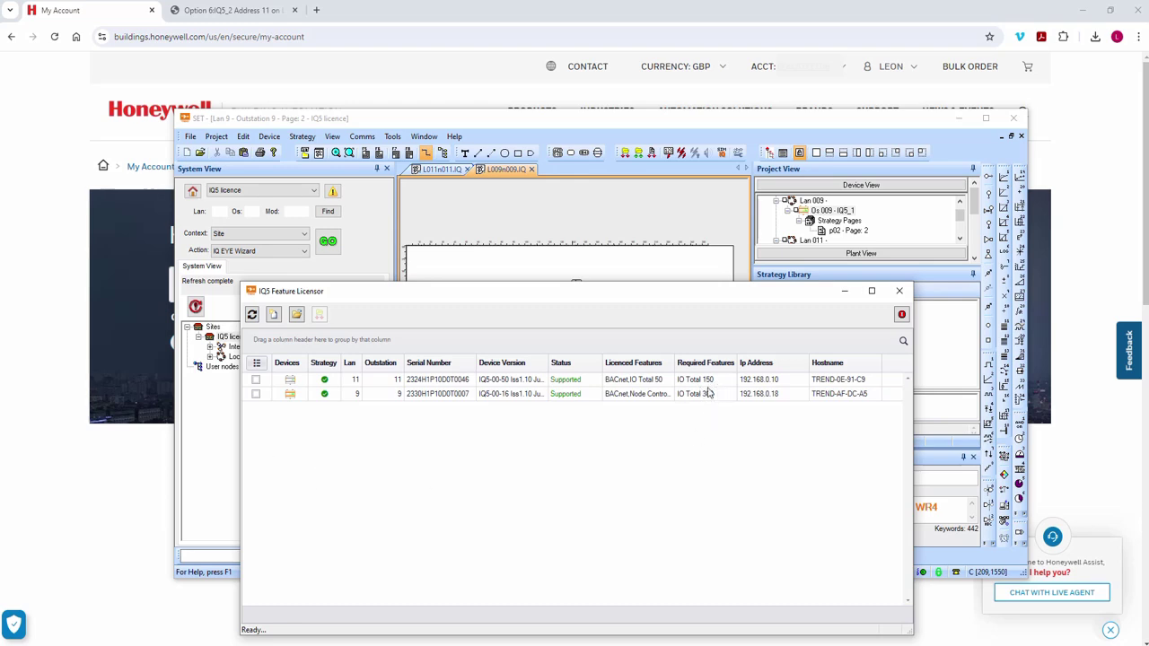
pyautogui.click(256, 380)
pyautogui.click(256, 394)
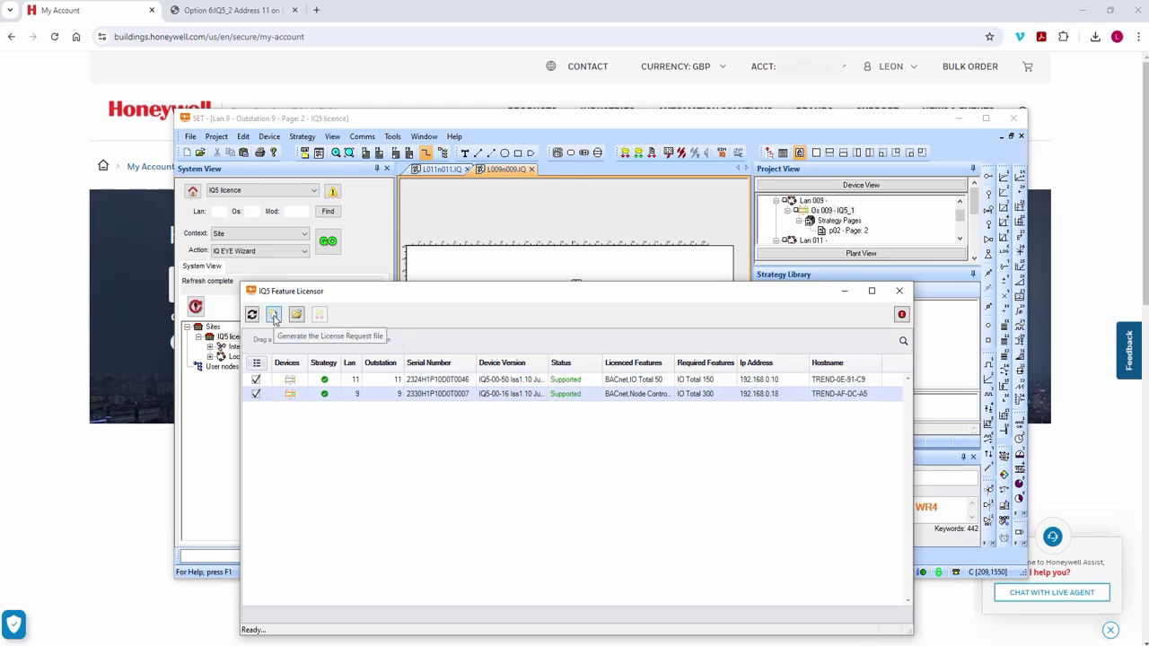
pyautogui.click(274, 316)
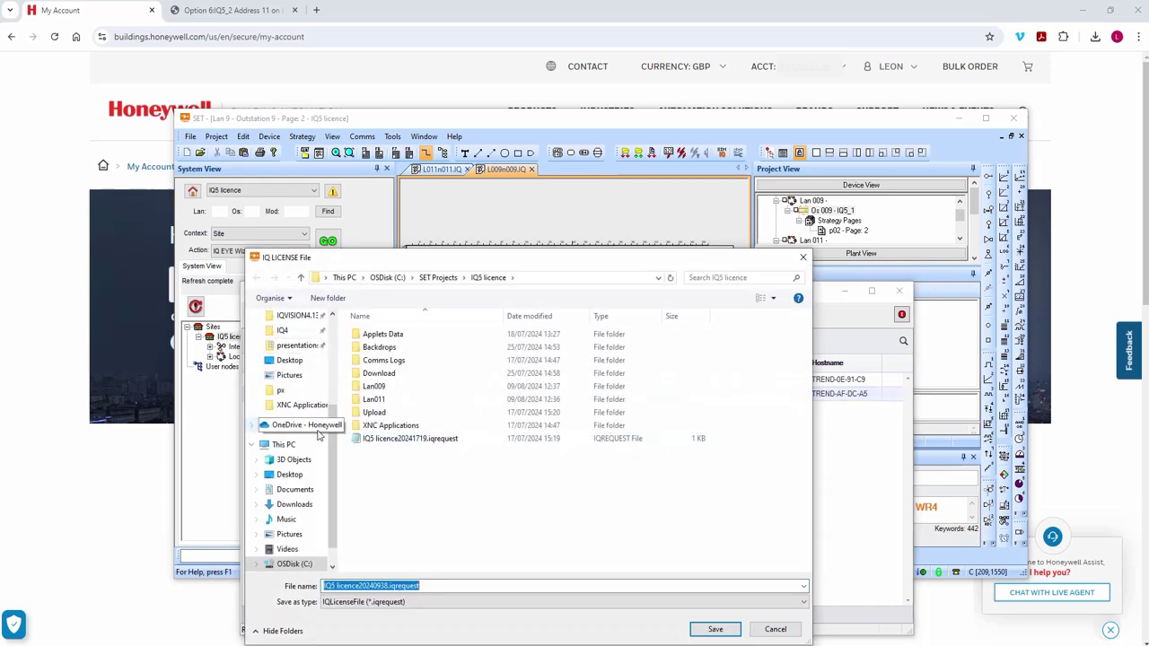
pyautogui.click(289, 362)
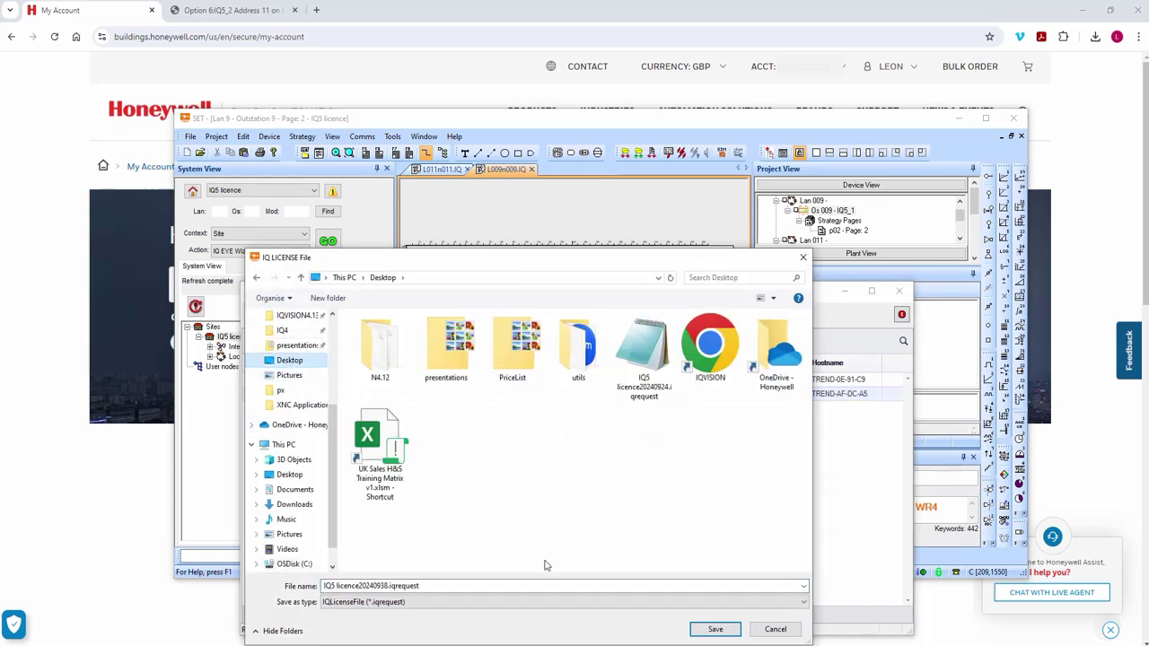
pyautogui.click(715, 629)
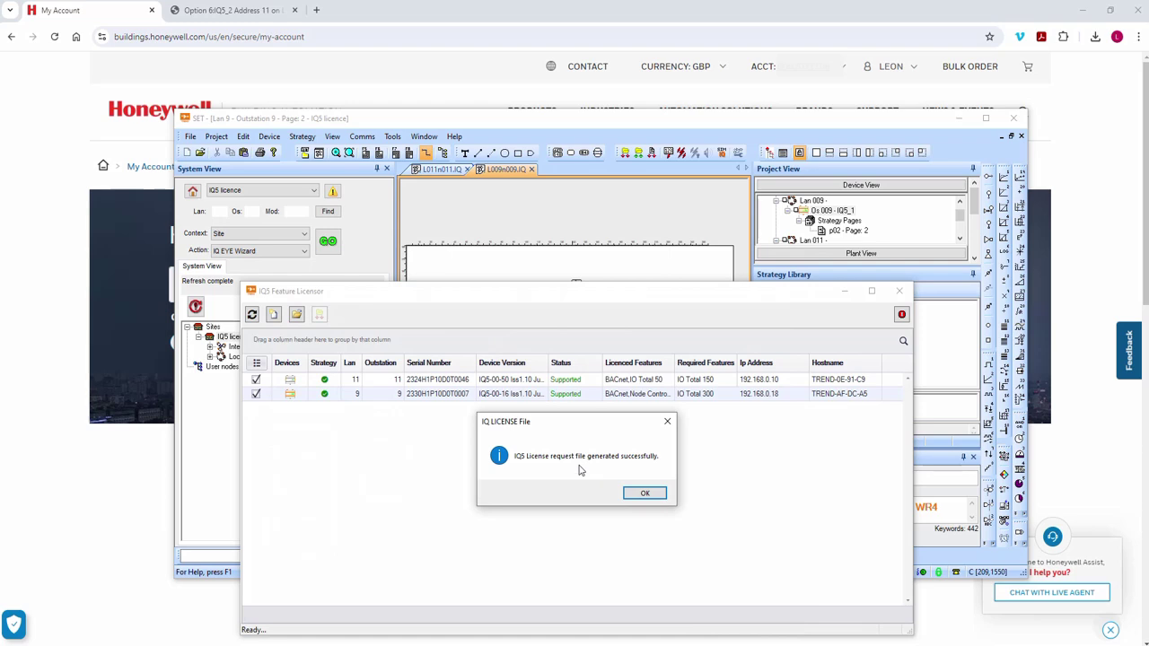
pyautogui.click(643, 493)
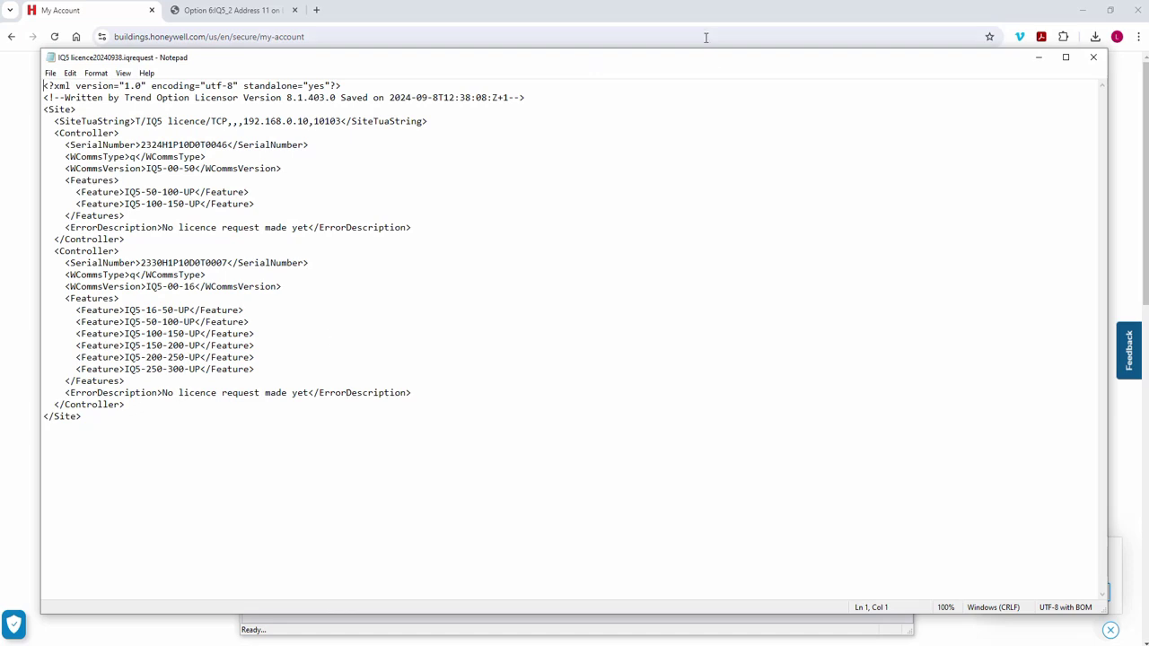
# Step: Review the upgrade features in the iqrequest file in Notepad, then close Notepad
pyautogui.moveTo(678, 63); pyautogui.dragTo(660, 52)
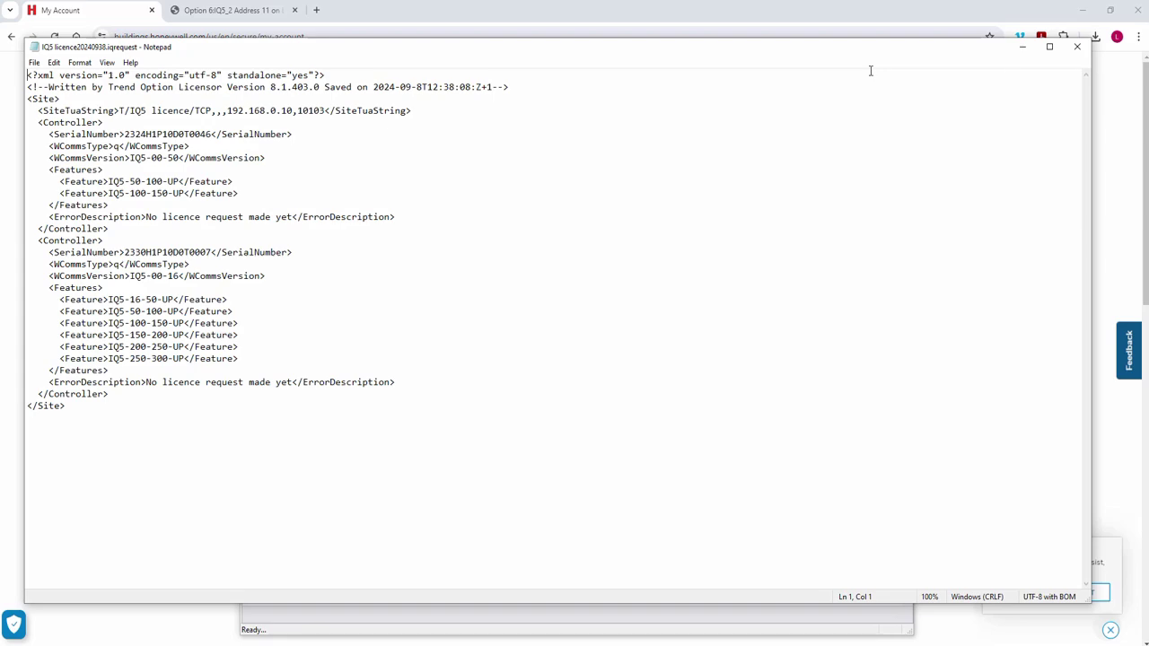
pyautogui.click(1076, 48)
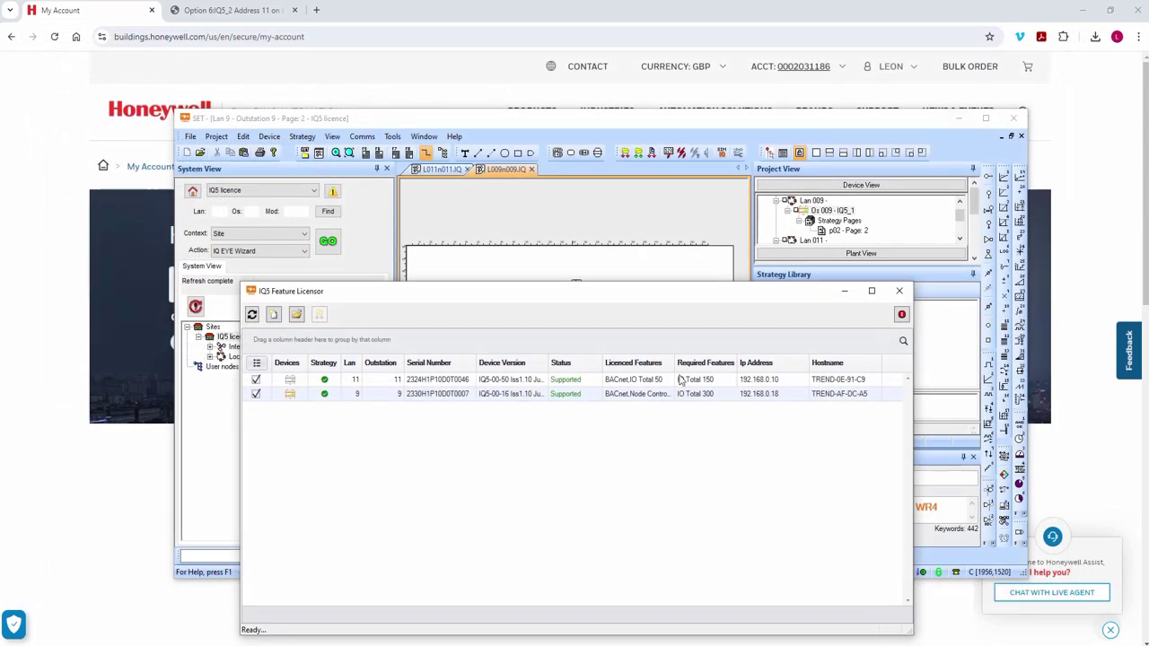
# Step: Minimise SET and upload IQ5 licence20240938.iqrequest on the shop's bulk order IQ5 License page
pyautogui.click(844, 297)
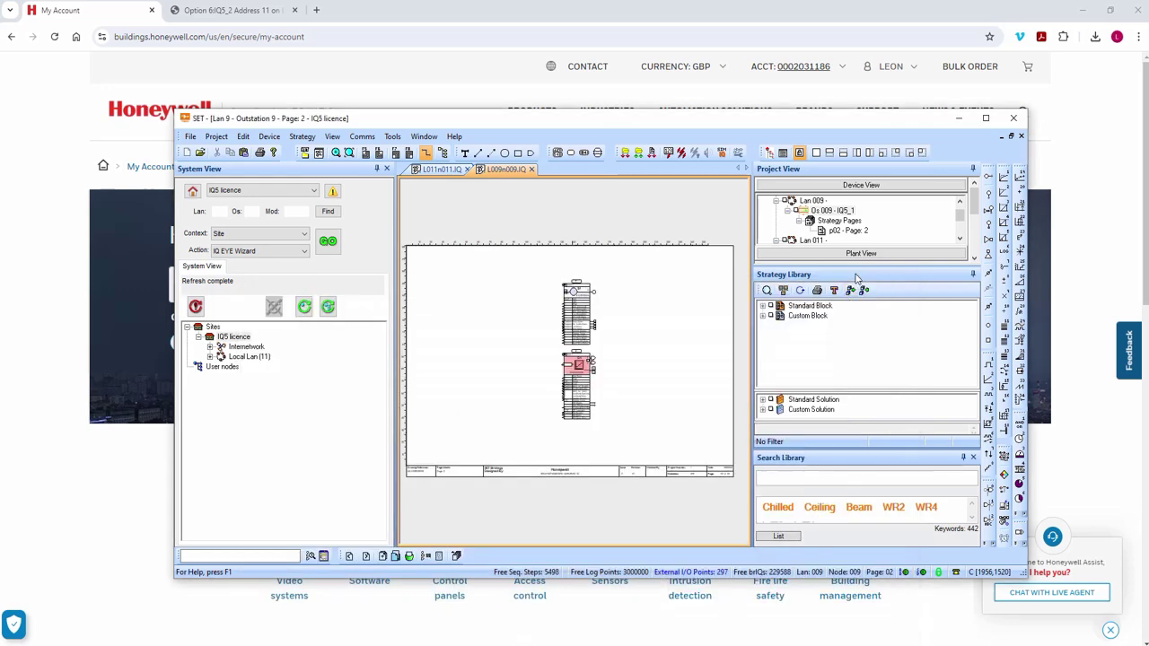
pyautogui.click(959, 117)
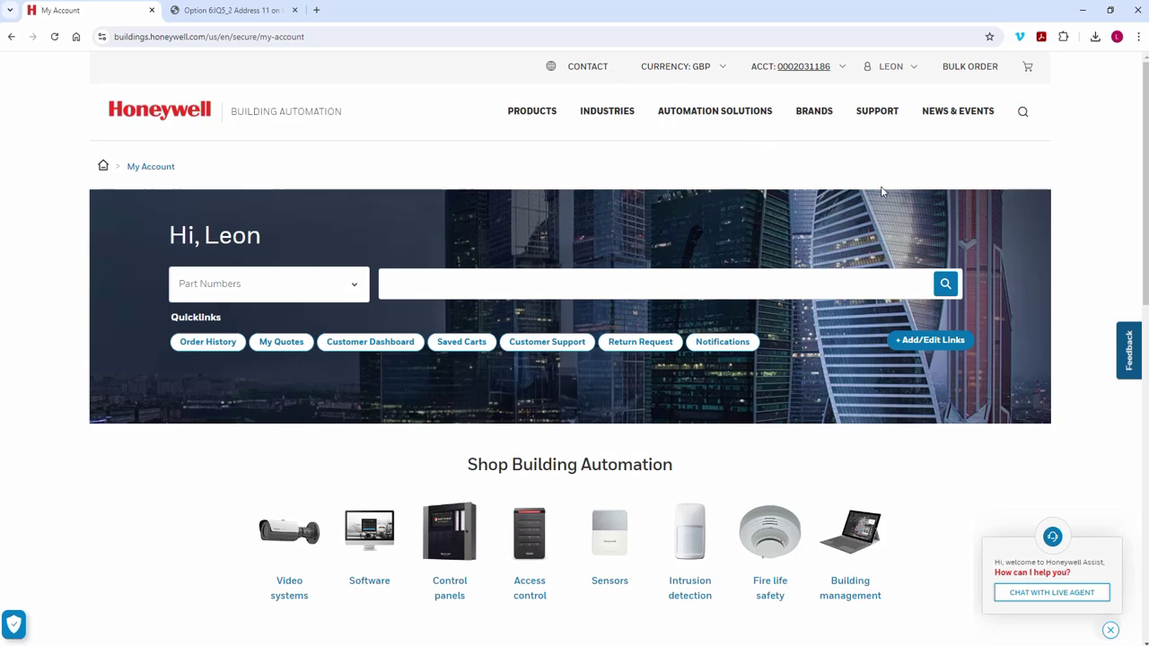
pyautogui.click(971, 73)
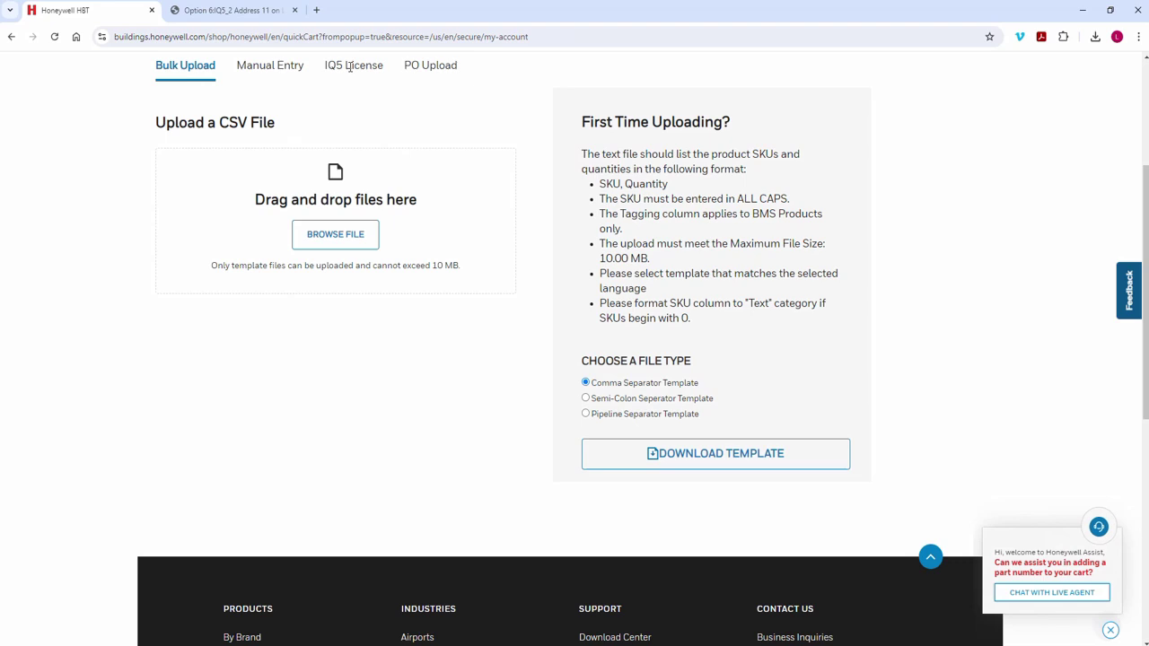
pyautogui.click(350, 67)
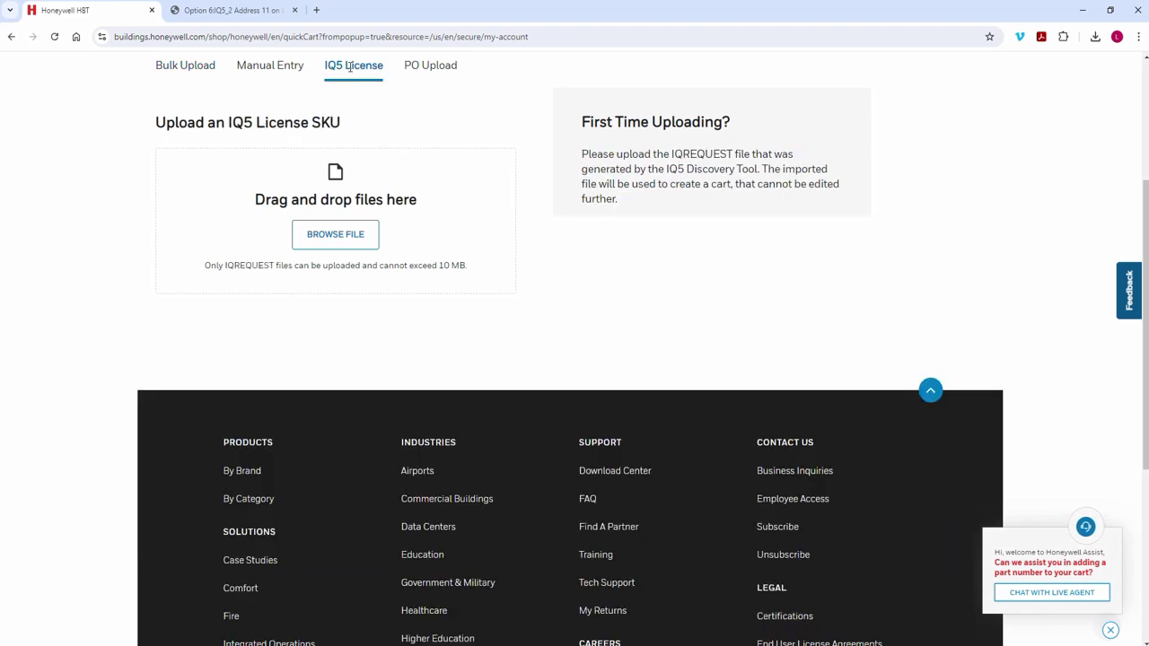
pyautogui.moveTo(430, 543); pyautogui.dragTo(321, 245)
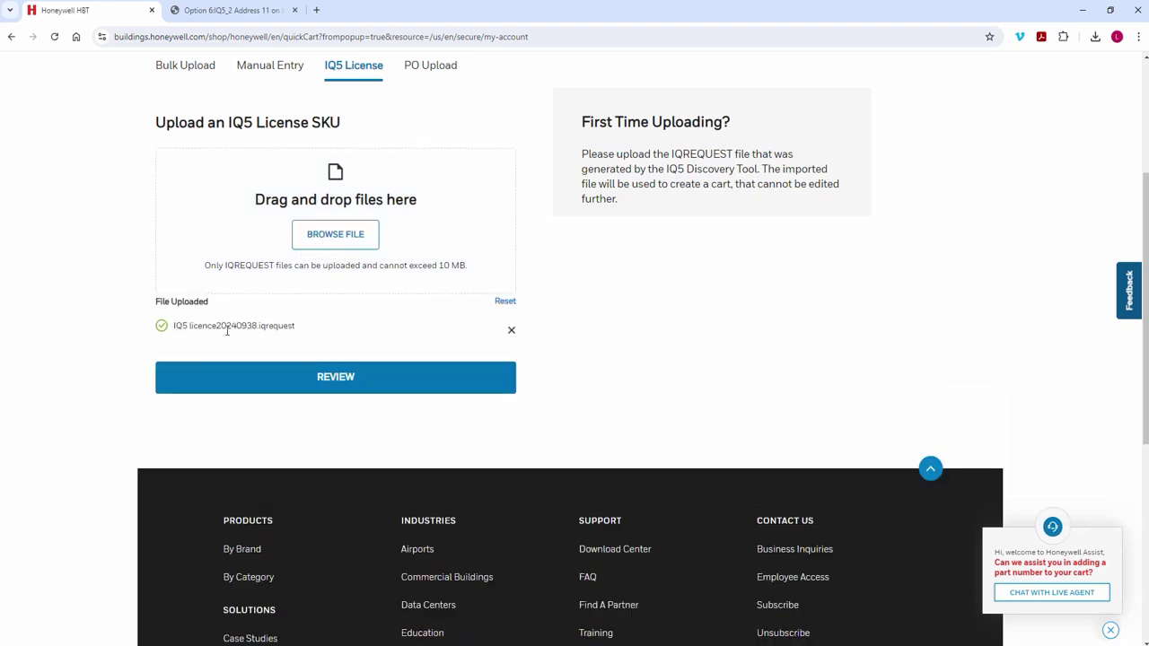
pyautogui.click(307, 366)
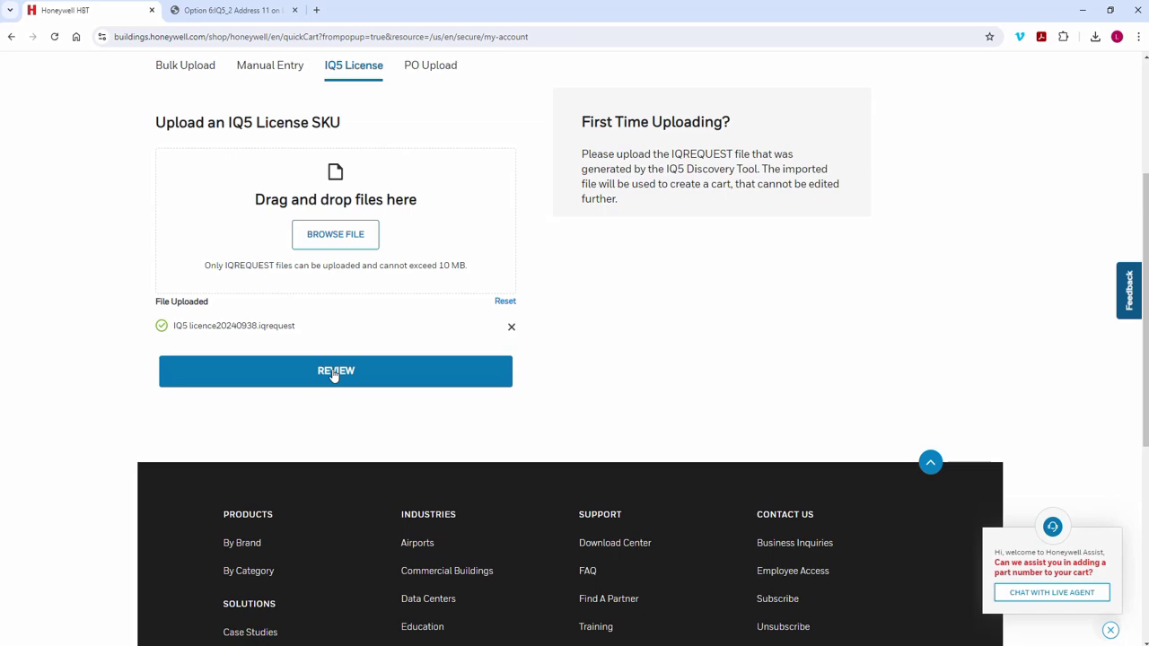
# Step: Look over the six IQ5 upgrade items in the quick order list and add them all to the cart
pyautogui.scroll(-3, 481, 303)
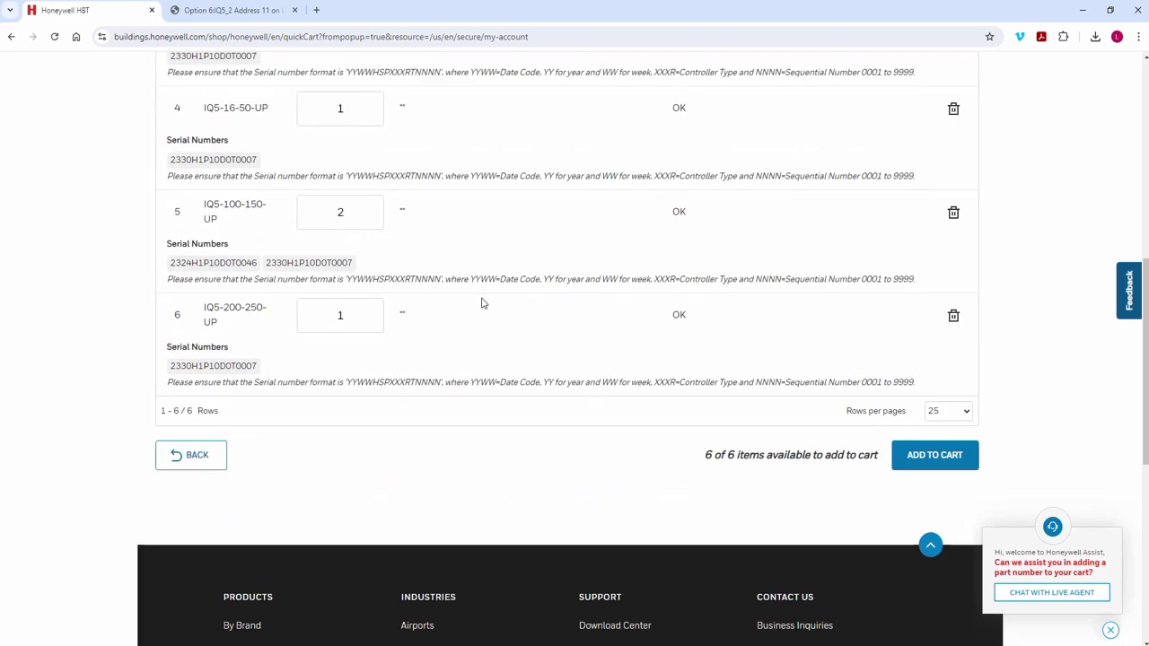
pyautogui.scroll(5, 480, 303)
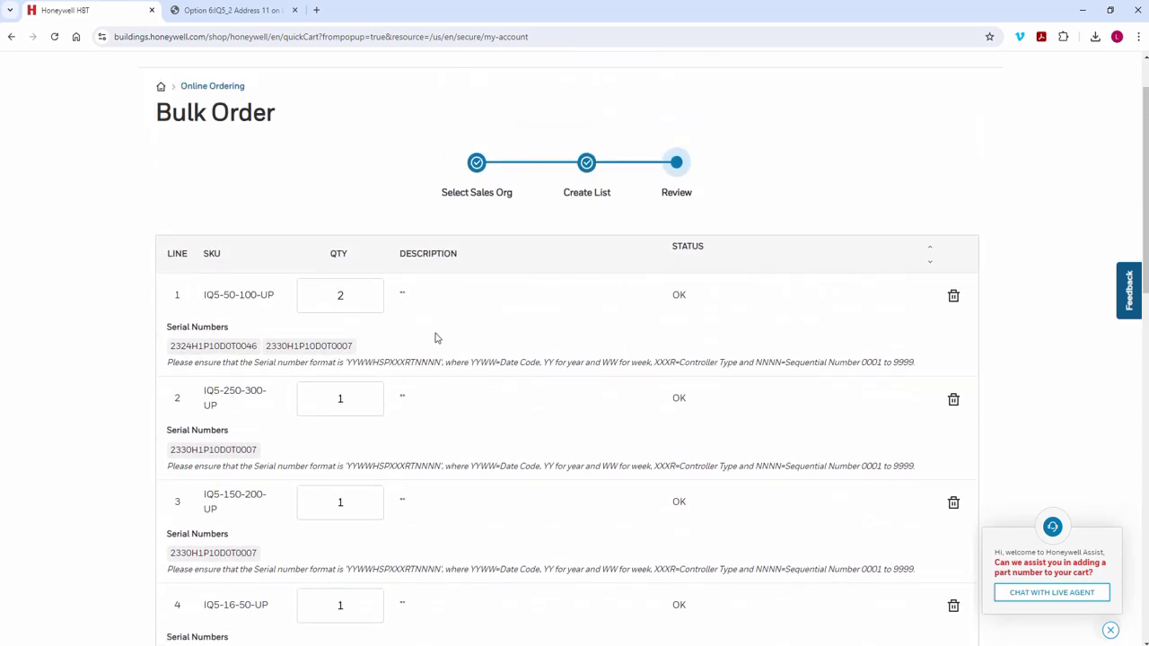
pyautogui.scroll(-5, 430, 336)
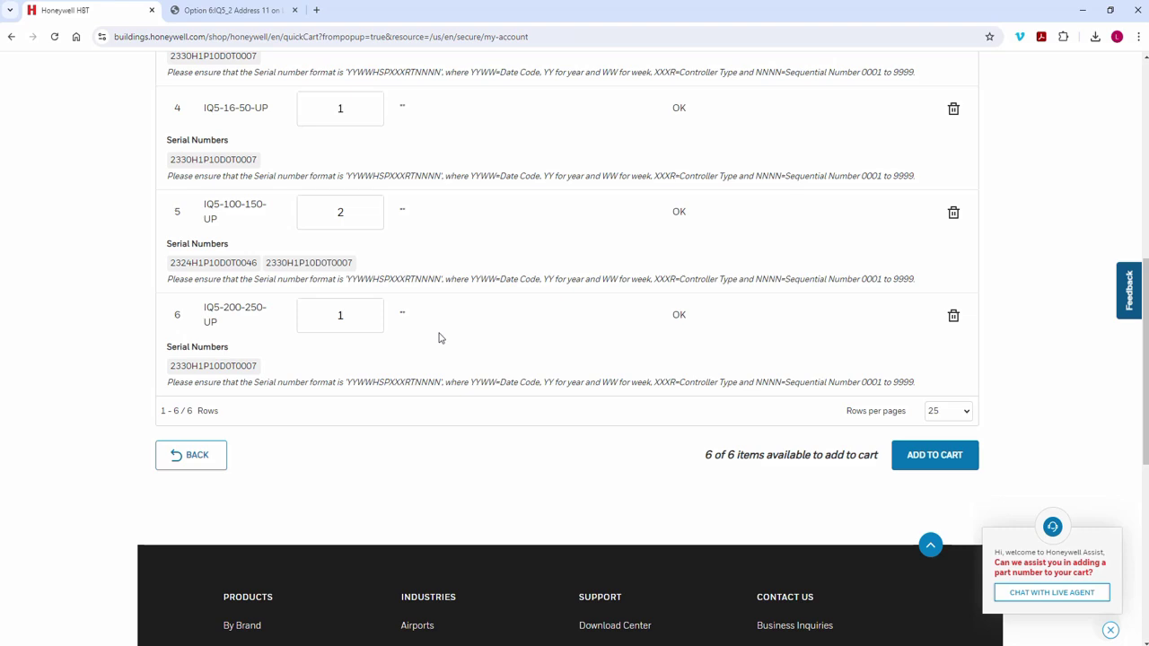
pyautogui.scroll(5, 471, 350)
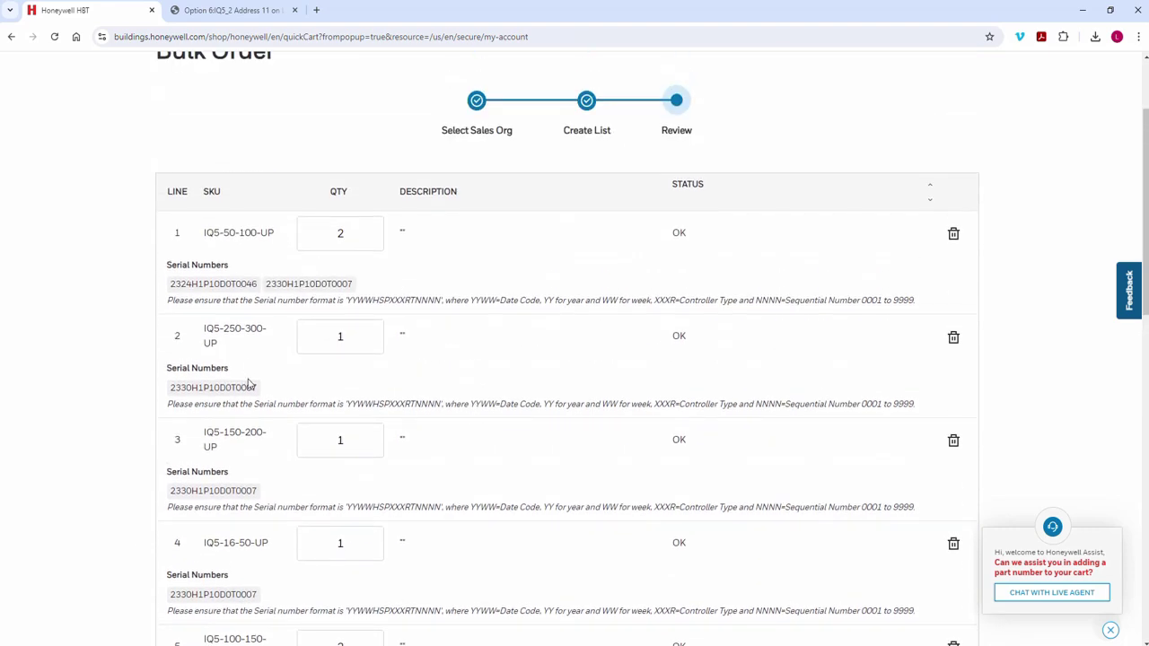
pyautogui.scroll(-2, 476, 440)
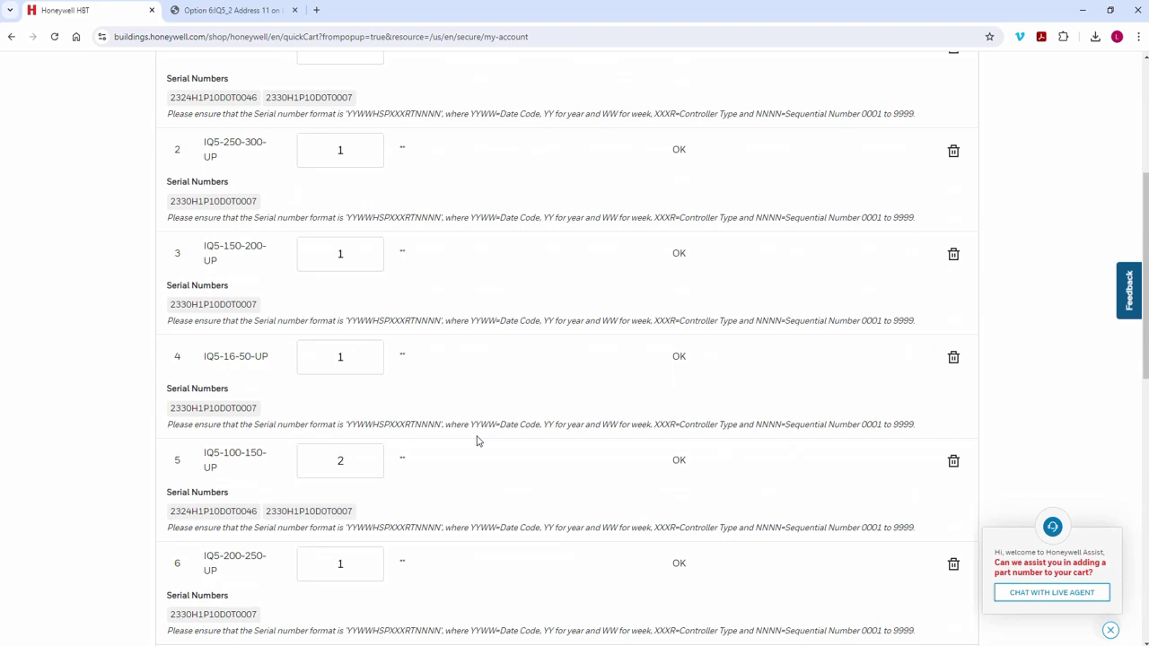
pyautogui.scroll(-2, 476, 440)
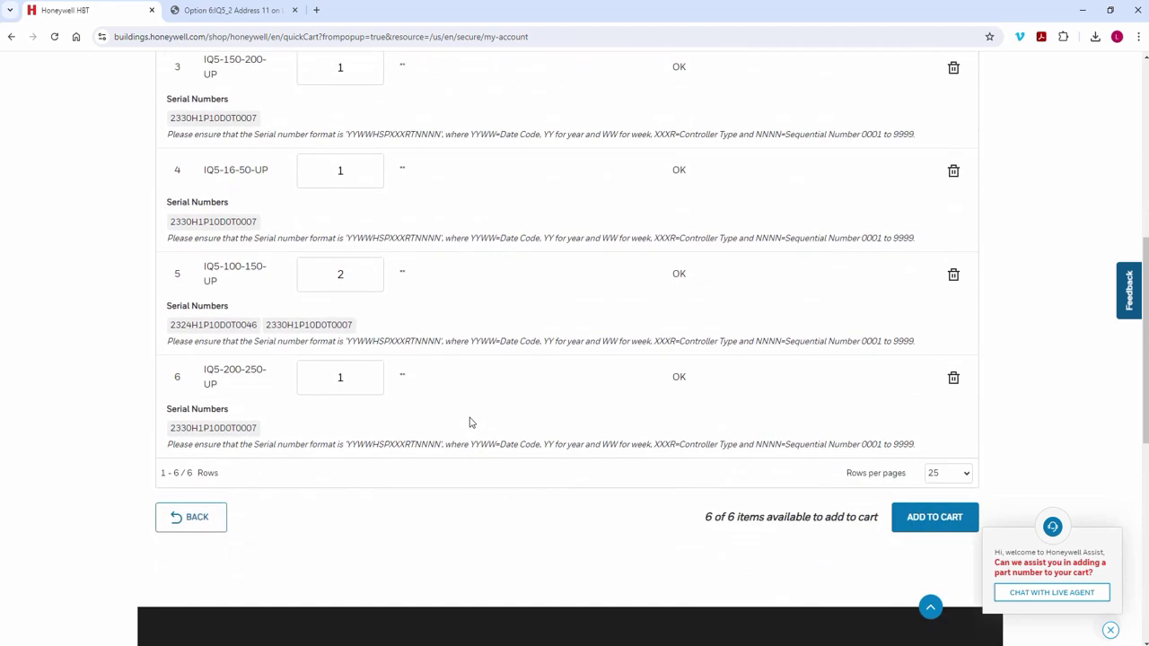
pyautogui.scroll(4, 469, 429)
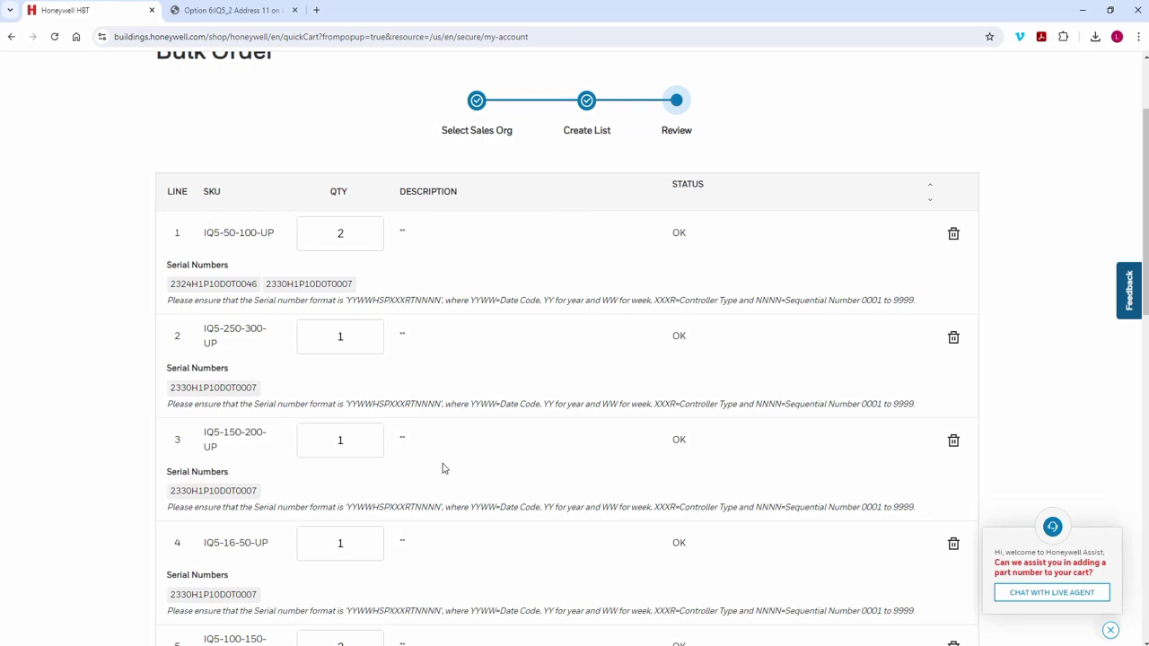
pyautogui.scroll(-3, 472, 508)
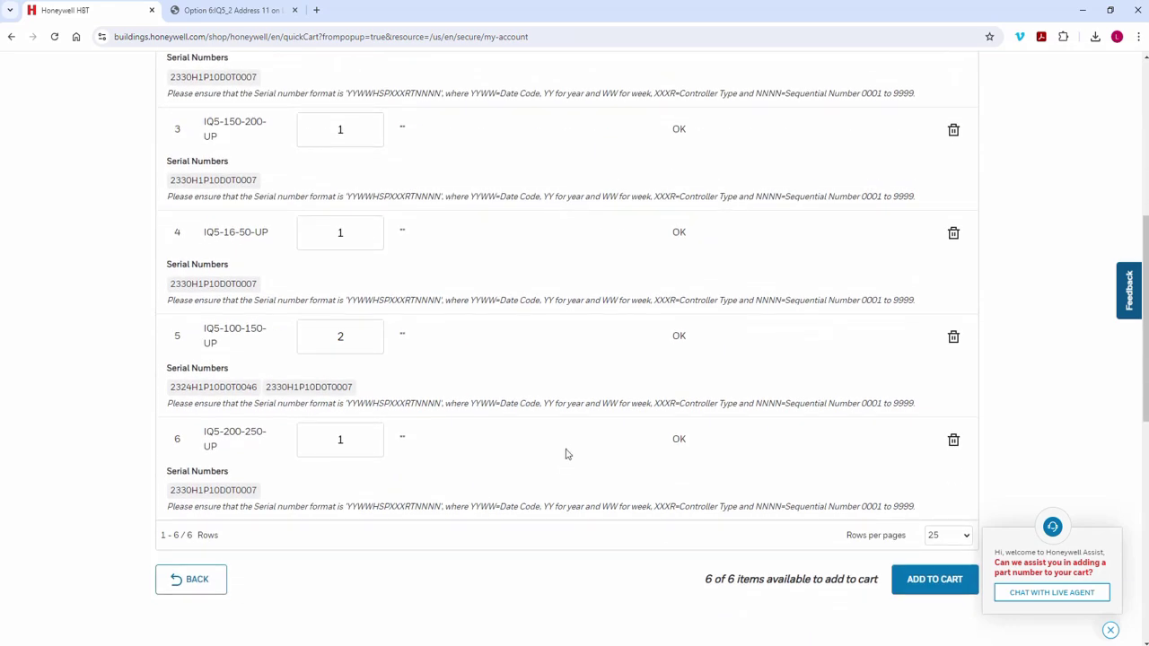
pyautogui.click(920, 582)
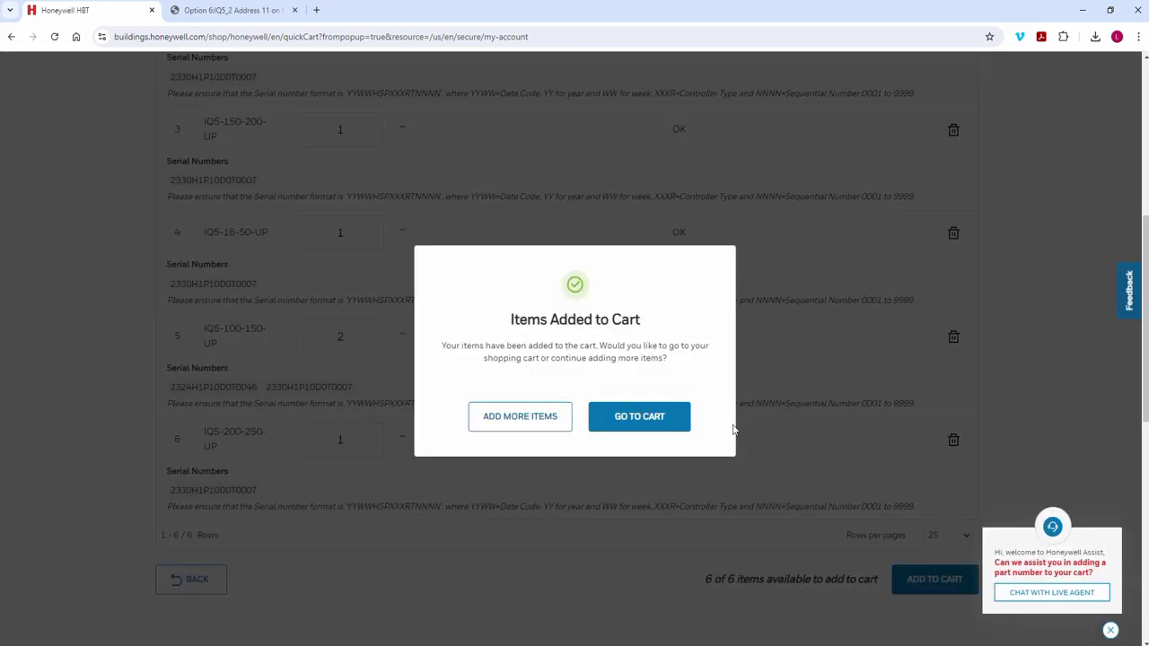
# Step: Go to the cart, look over the six licence items, and start secure checkout
pyautogui.click(647, 422)
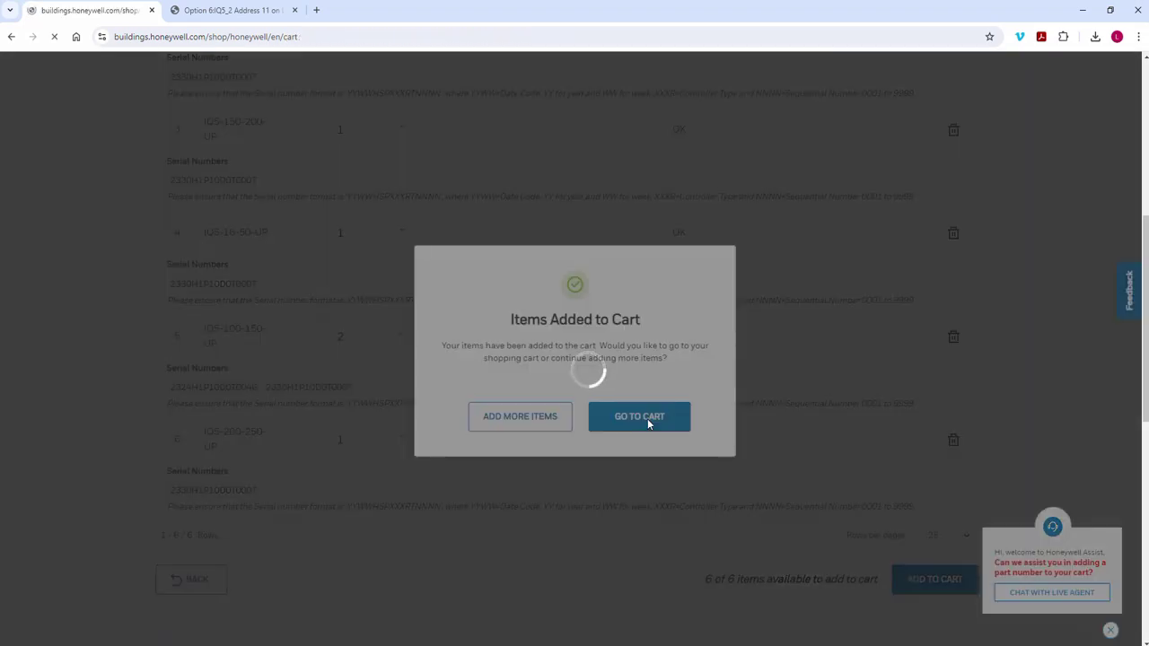
pyautogui.scroll(-3, 810, 513)
pyautogui.scroll(-2, 810, 512)
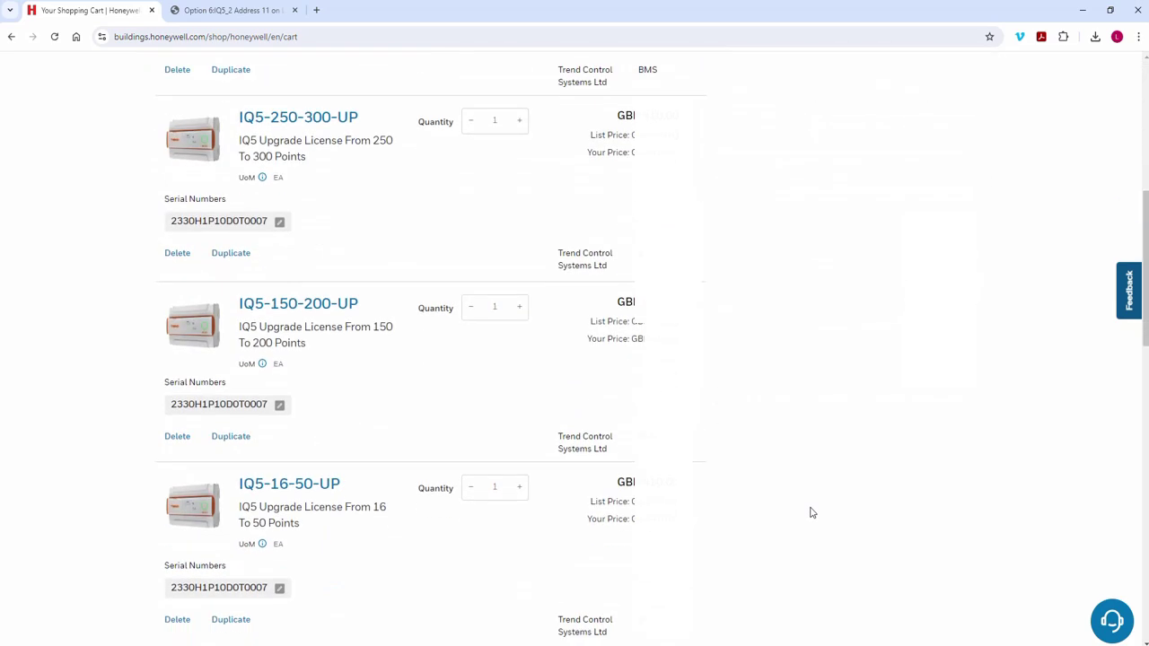
pyautogui.scroll(-10, 810, 512)
pyautogui.scroll(10, 806, 503)
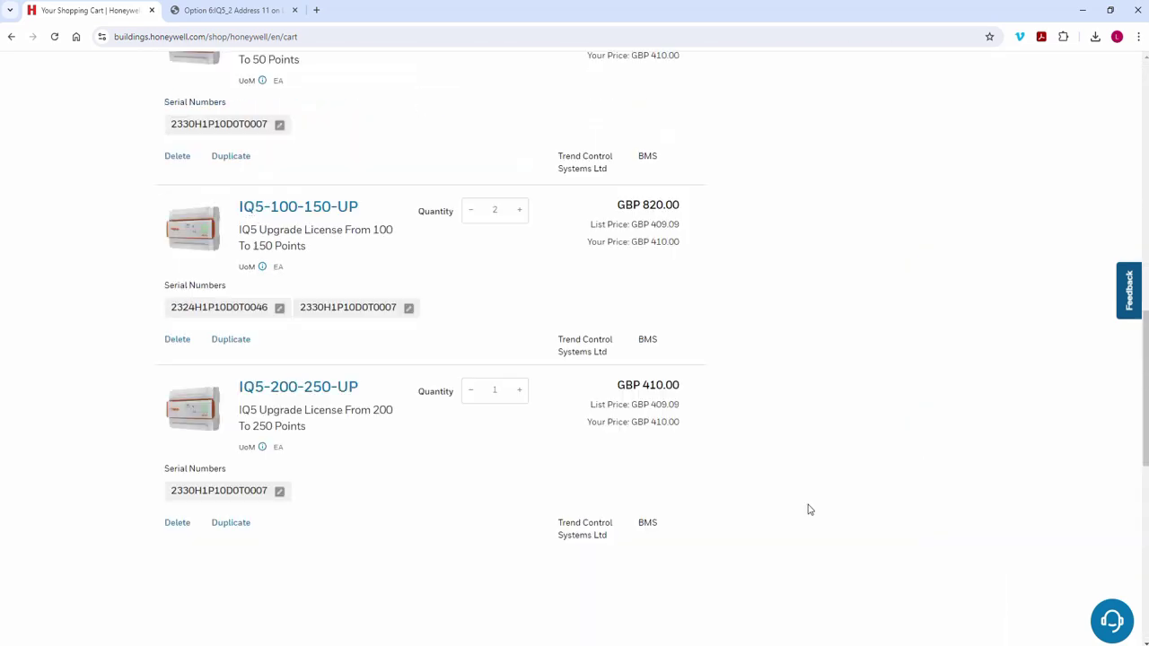
pyautogui.scroll(5, 809, 509)
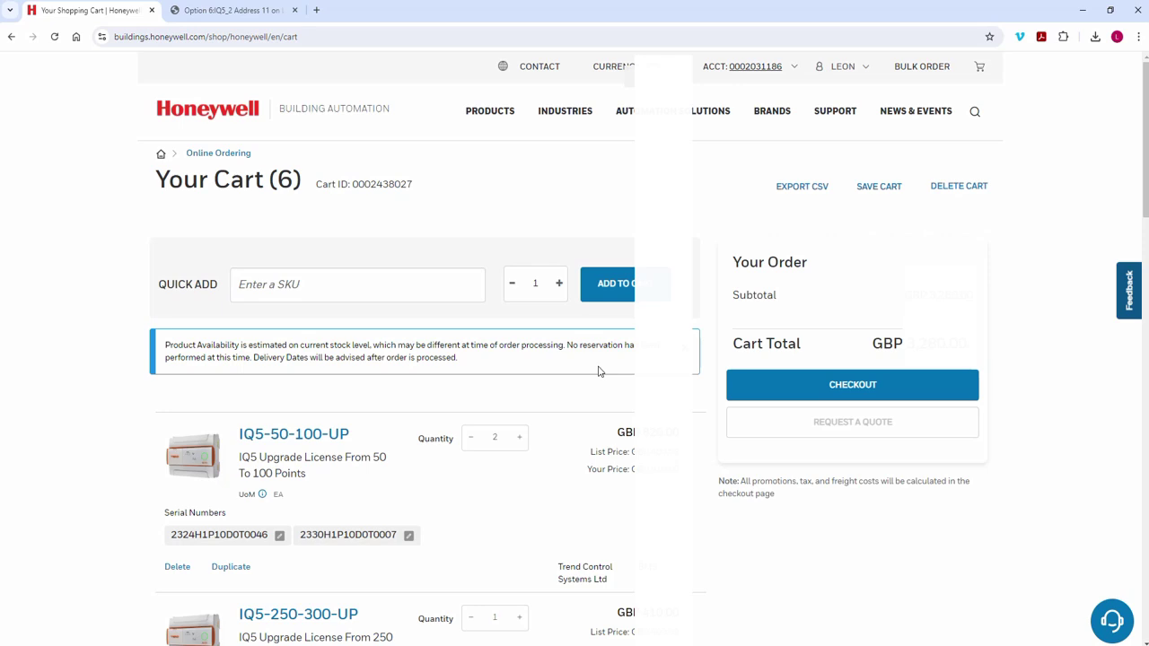
pyautogui.click(847, 385)
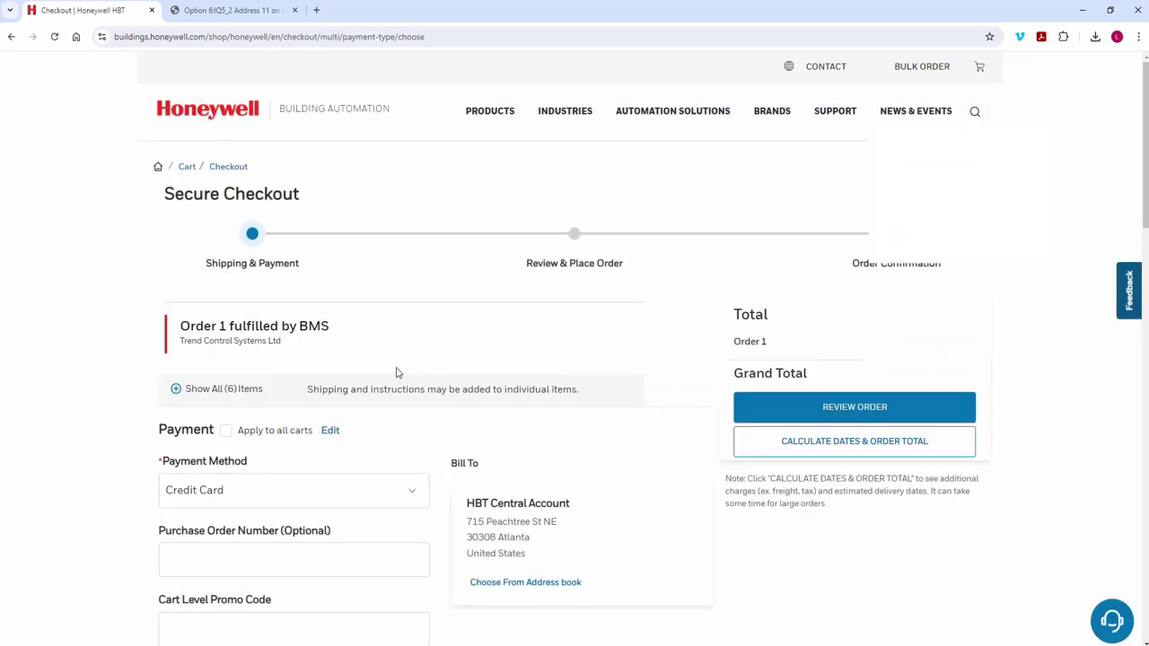
pyautogui.scroll(-1, 397, 373)
# Step: Choose Purchase Order as the payment method and enter the purchase order number
pyautogui.click(311, 366)
pyautogui.click(229, 390)
pyautogui.click(235, 436)
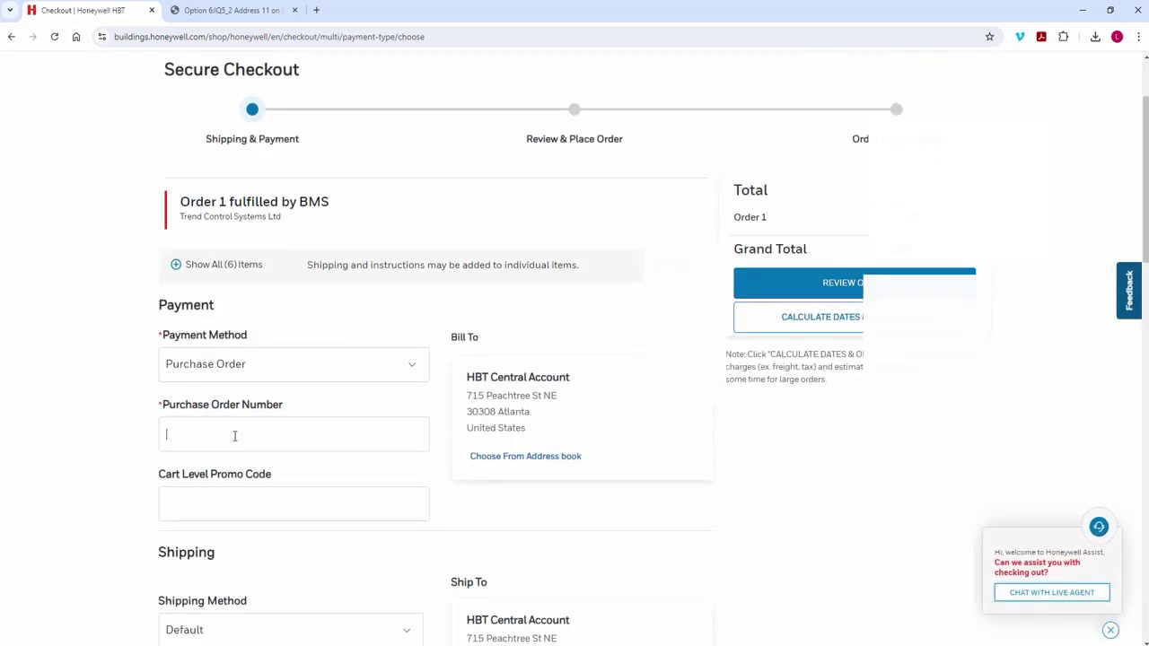
pyautogui.write('PO36456456')
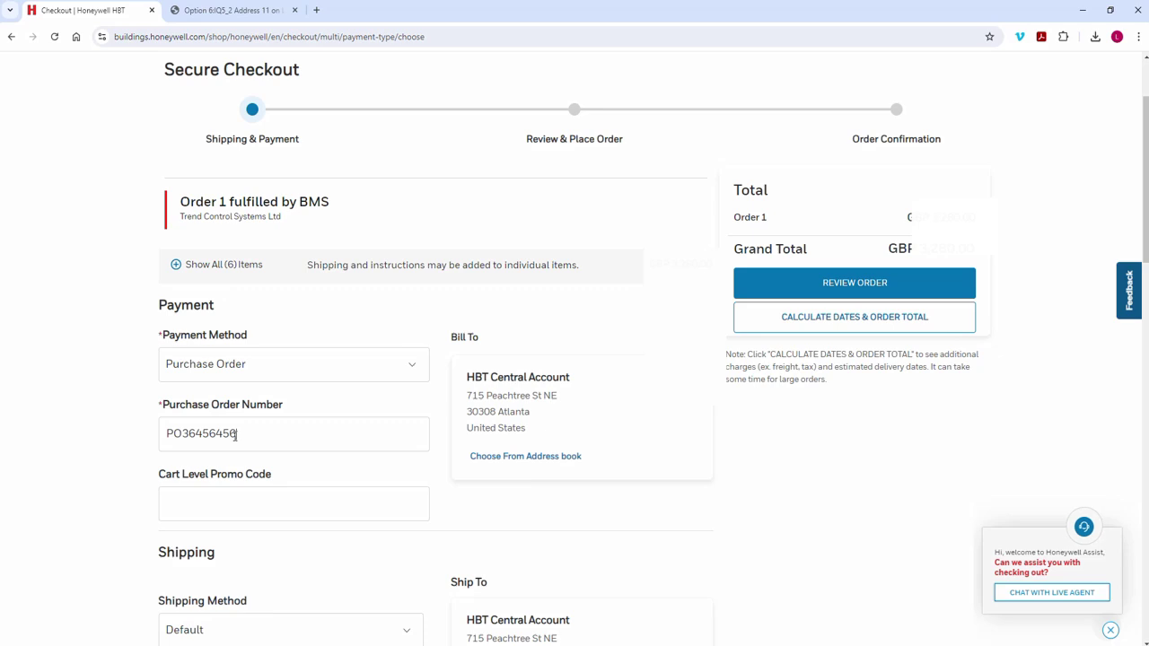
# Step: Set shipping preference 2A - Accept Early Shipment with requested delivery on 10-Aug-2024
pyautogui.scroll(-3, 341, 418)
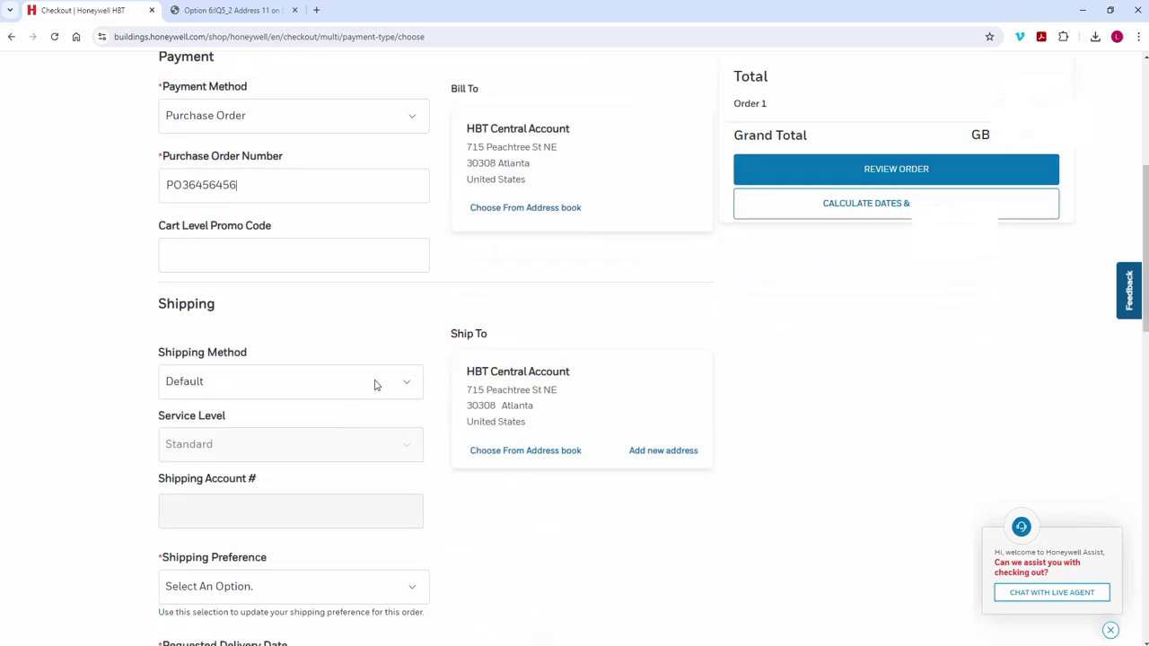
pyautogui.scroll(-2, 356, 428)
pyautogui.click(320, 403)
pyautogui.click(265, 436)
pyautogui.scroll(-2, 531, 461)
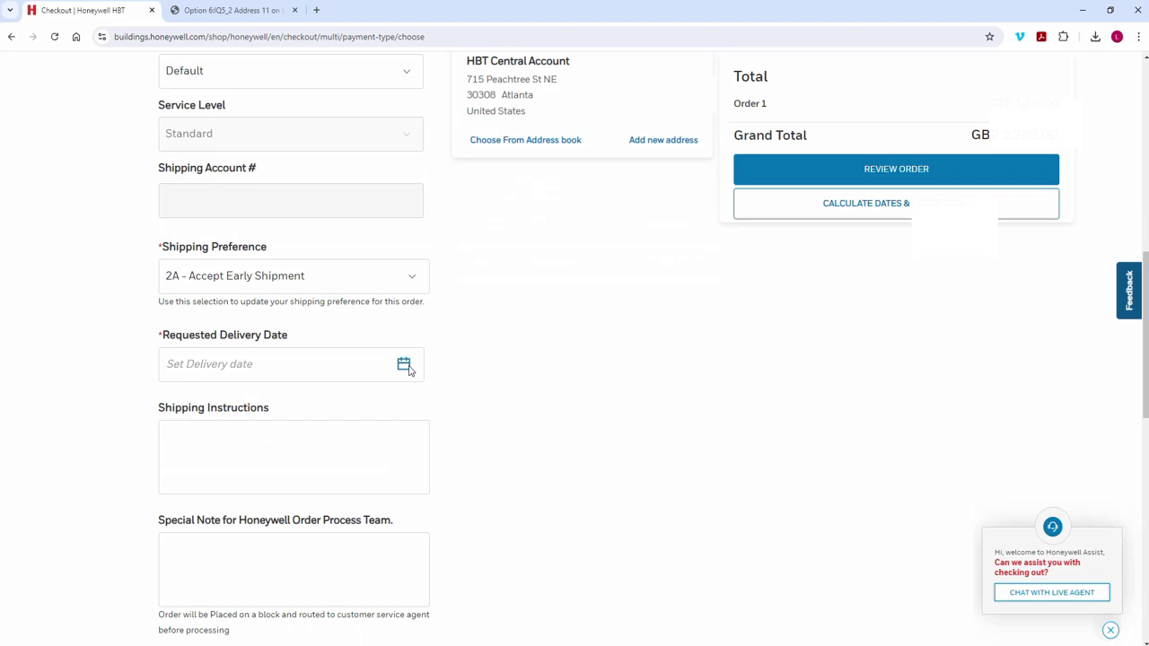
pyautogui.click(406, 368)
pyautogui.click(291, 460)
# Step: Fill in the saved contact e-mail for the unlock keys and proceed to order review
pyautogui.scroll(-2, 533, 393)
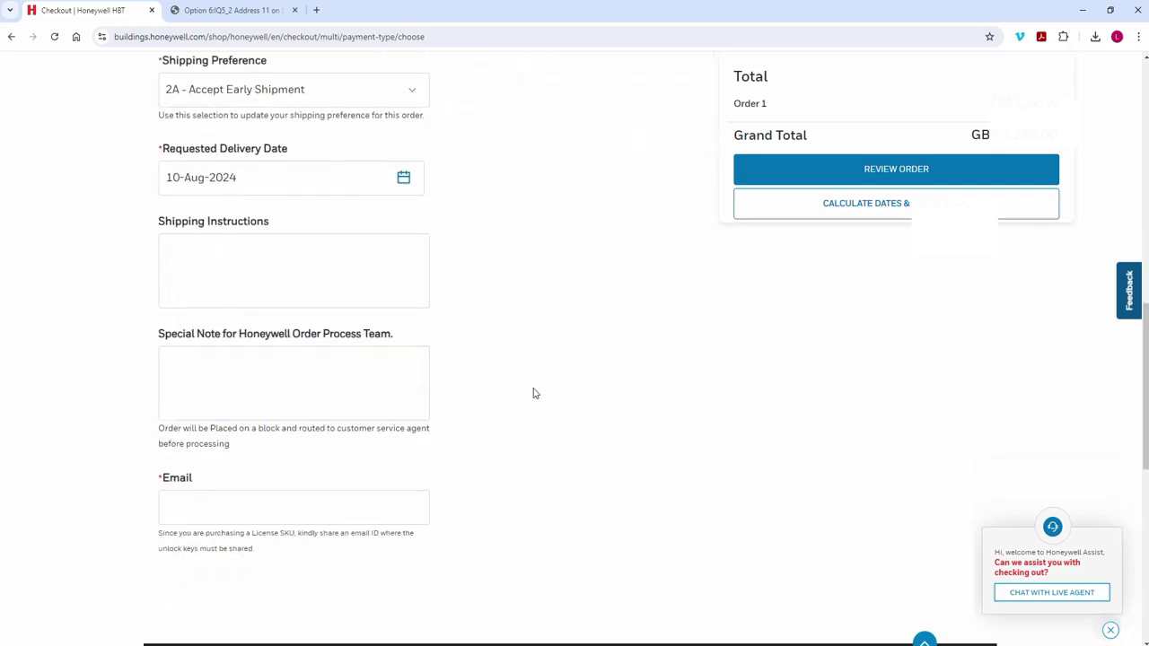
pyautogui.click(289, 525)
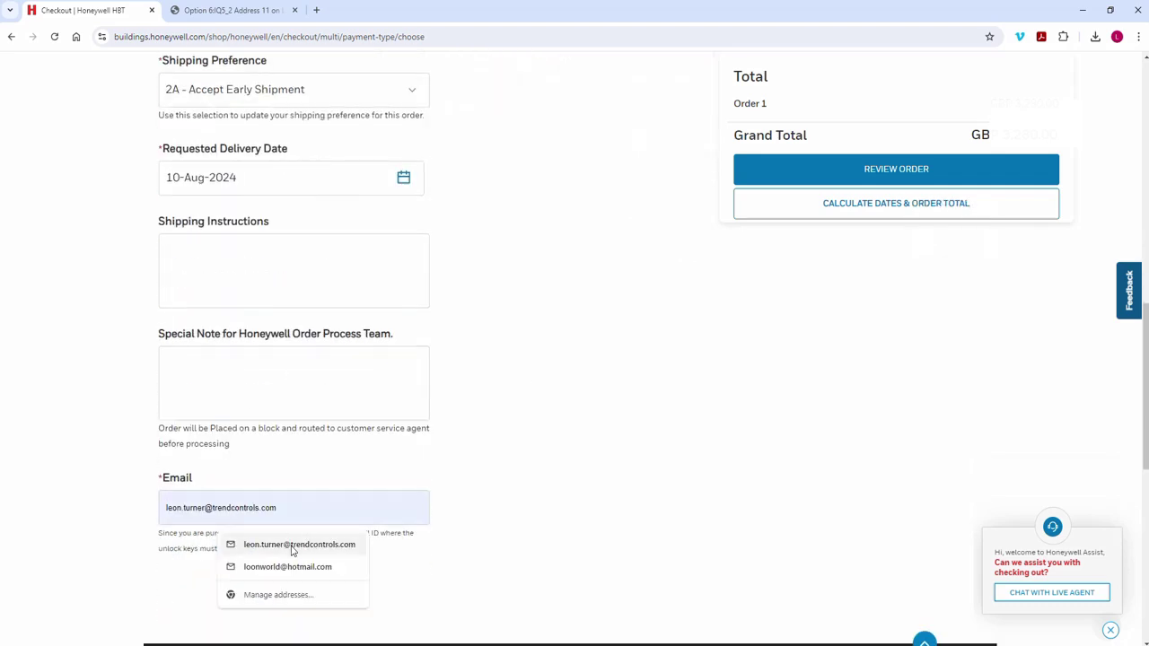
pyautogui.click(295, 544)
pyautogui.scroll(5, 666, 464)
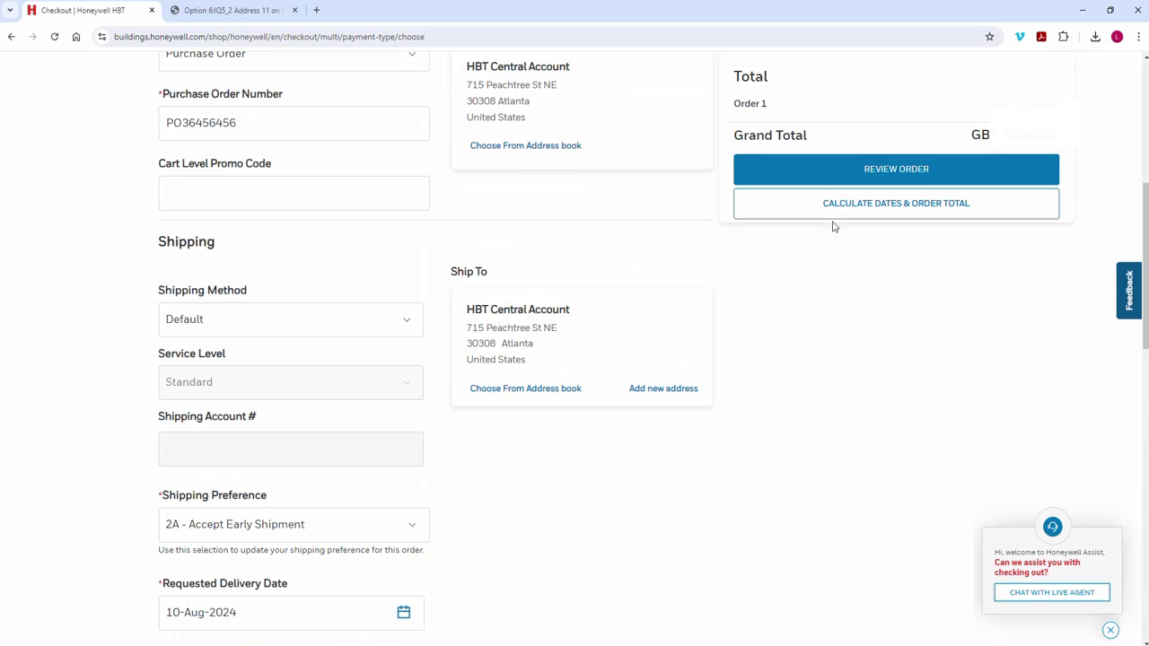
pyautogui.click(853, 171)
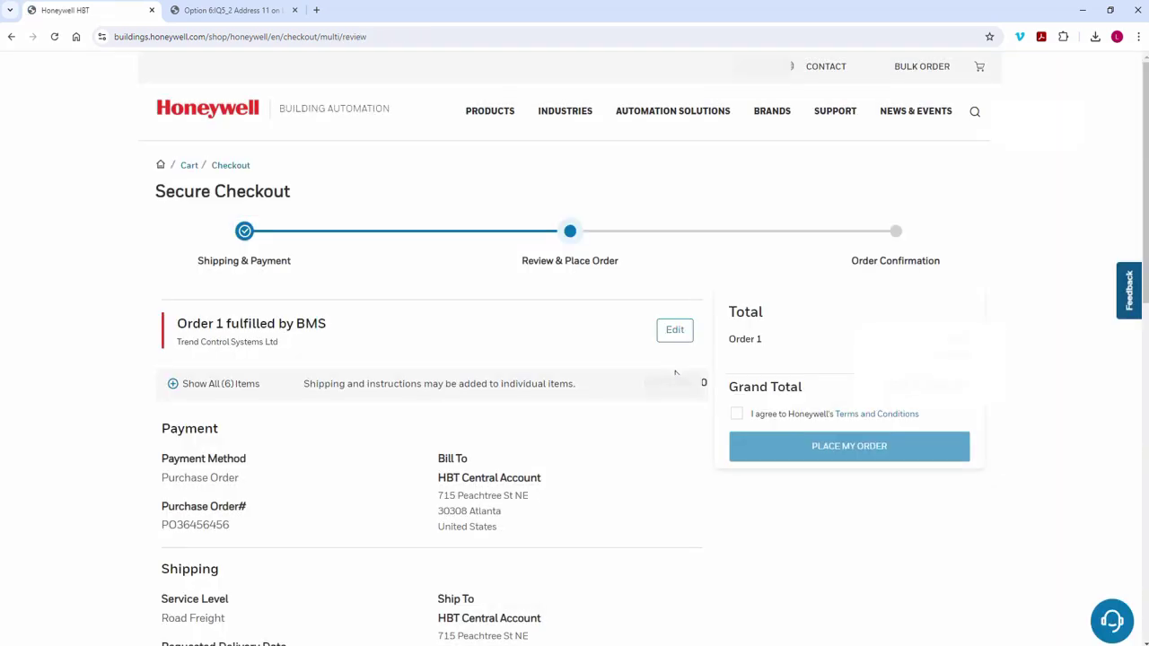
# Step: Accept the terms and conditions and place the purchase-order purchase in the Honeywell shop
pyautogui.click(736, 415)
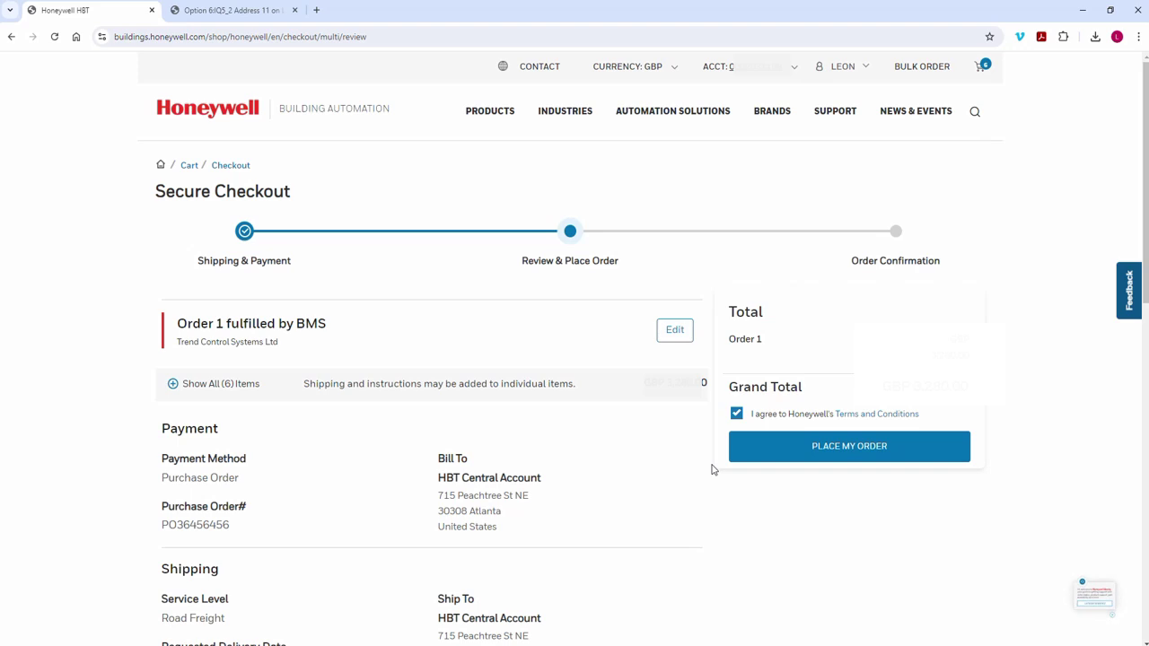
pyautogui.click(878, 459)
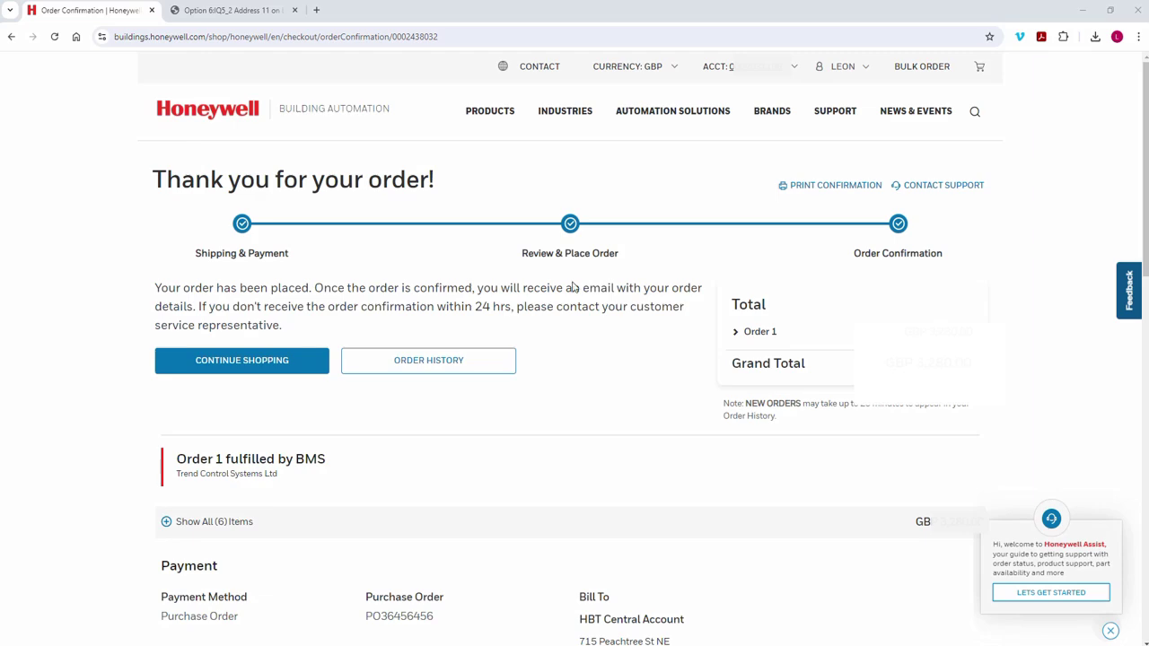
# Step: Scroll through the Transaction Summary in the Honeywell Customer Service order e-mail
pyautogui.scroll(-3, 591, 368)
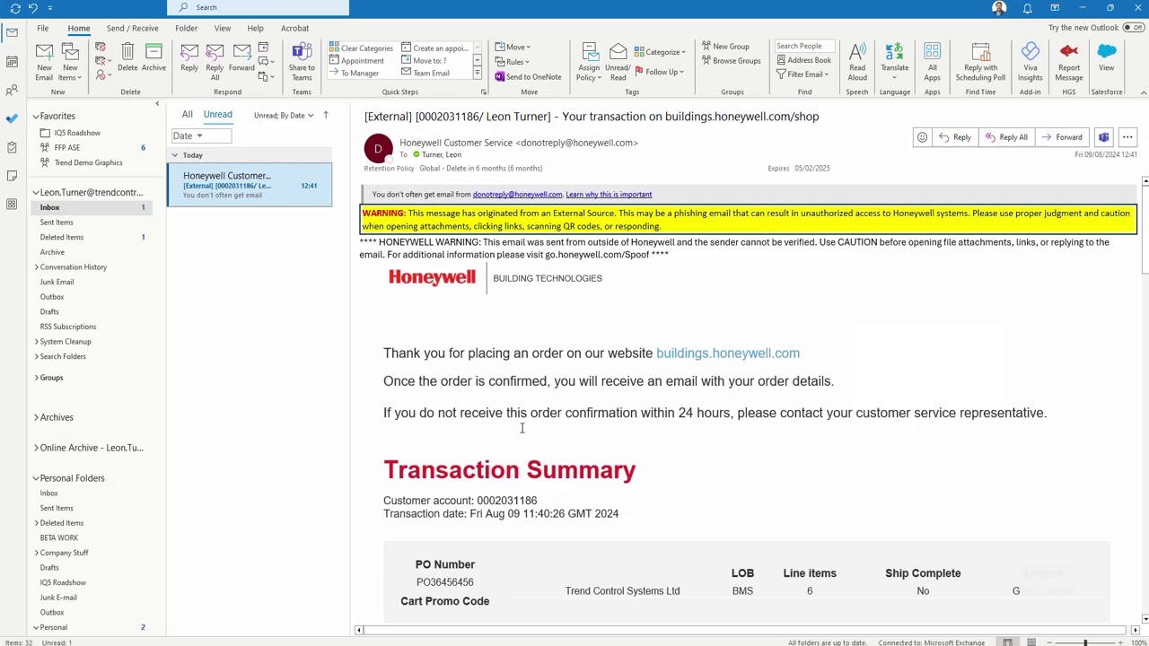
pyautogui.scroll(-2, 520, 429)
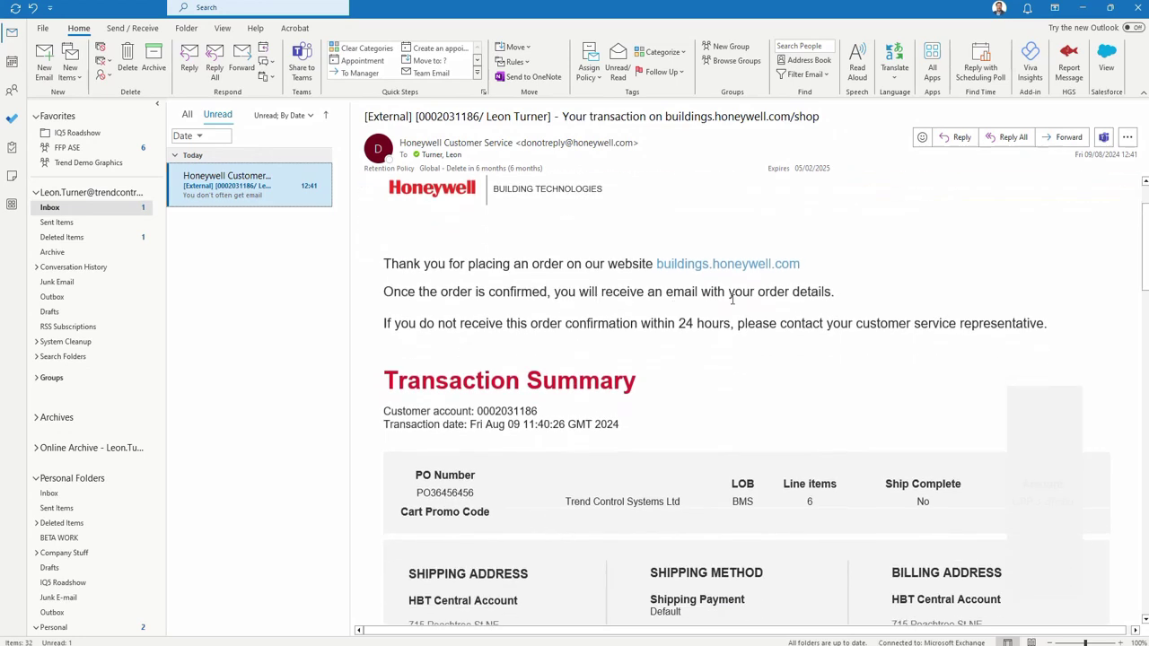
pyautogui.scroll(-4, 596, 353)
pyautogui.scroll(4, 662, 367)
# Step: Open the Customer Services Team unlock key e-mail and highlight the link's seven-day validity note
pyautogui.click(226, 187)
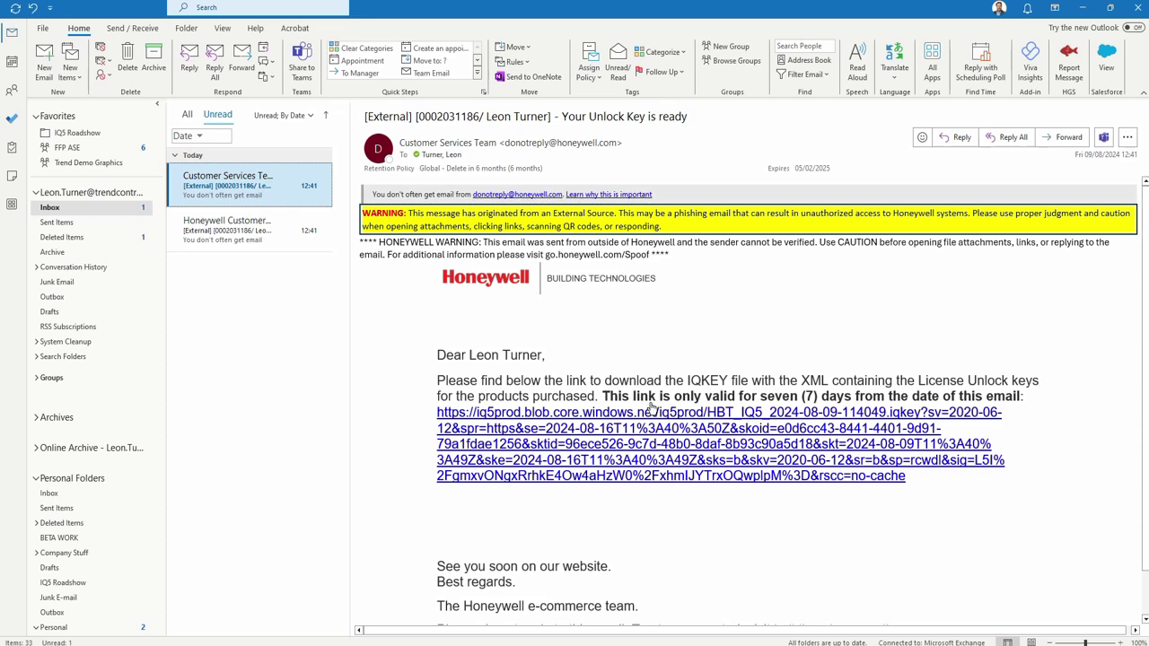
pyautogui.moveTo(603, 396); pyautogui.dragTo(1023, 396)
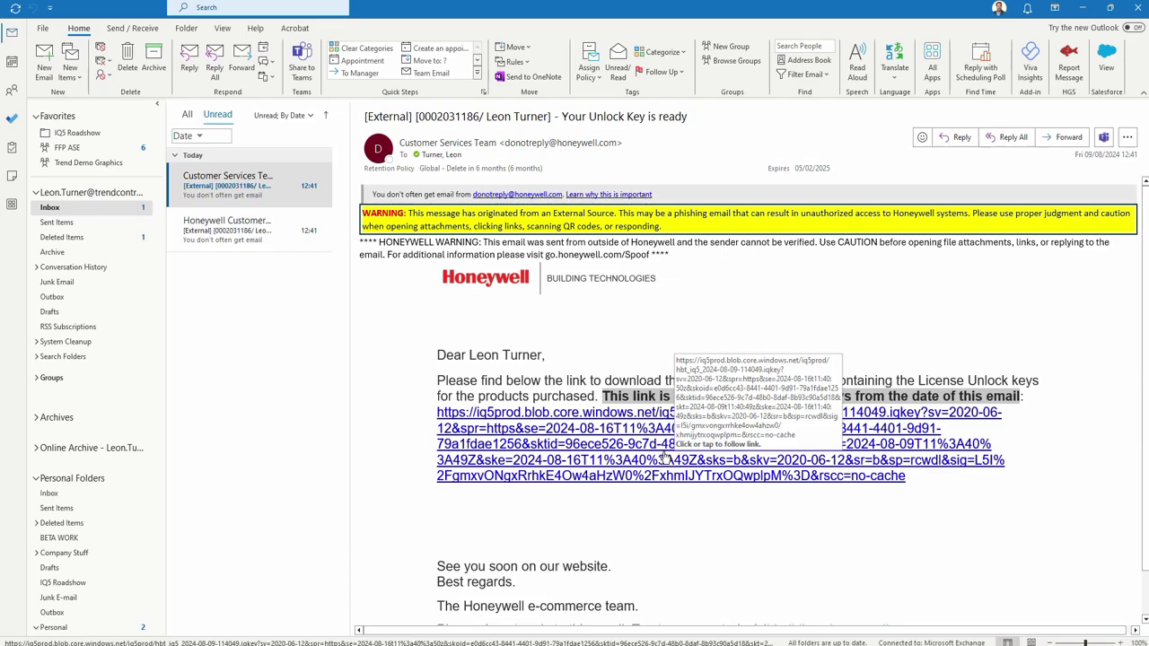
# Step: Download HBT_IQ5_2024-08-09-114049.iqkey, check its XML contents, then show the full download history
pyautogui.click(604, 444)
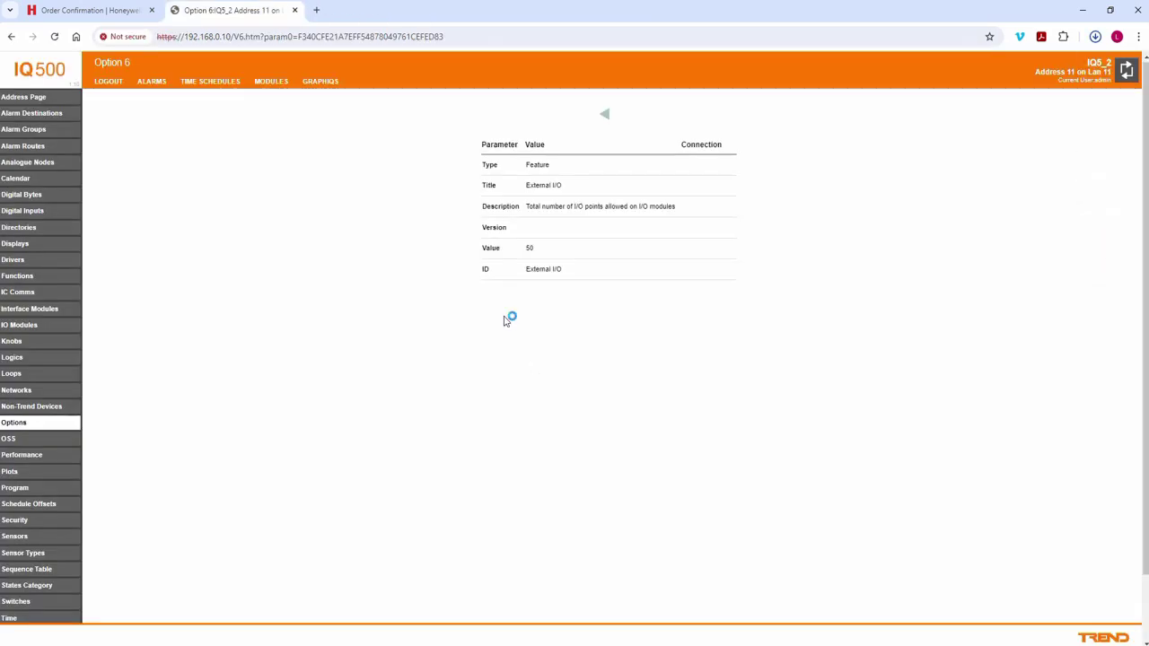
pyautogui.moveTo(984, 77)
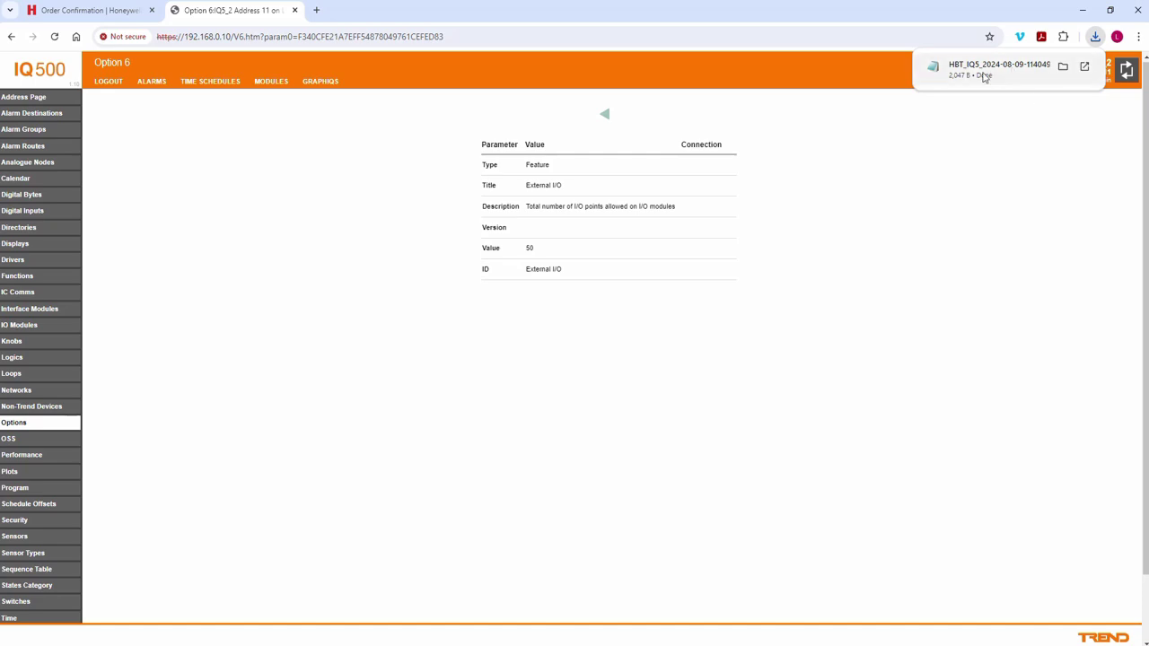
pyautogui.click(985, 78)
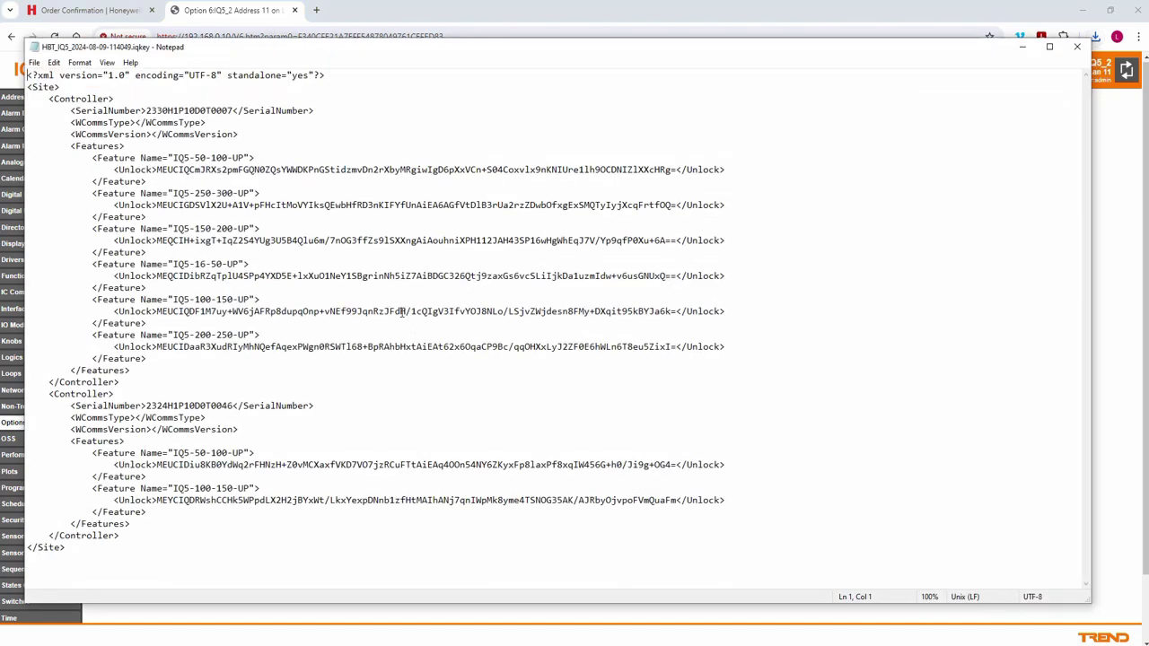
pyautogui.click(1076, 46)
pyautogui.click(1095, 39)
pyautogui.click(962, 153)
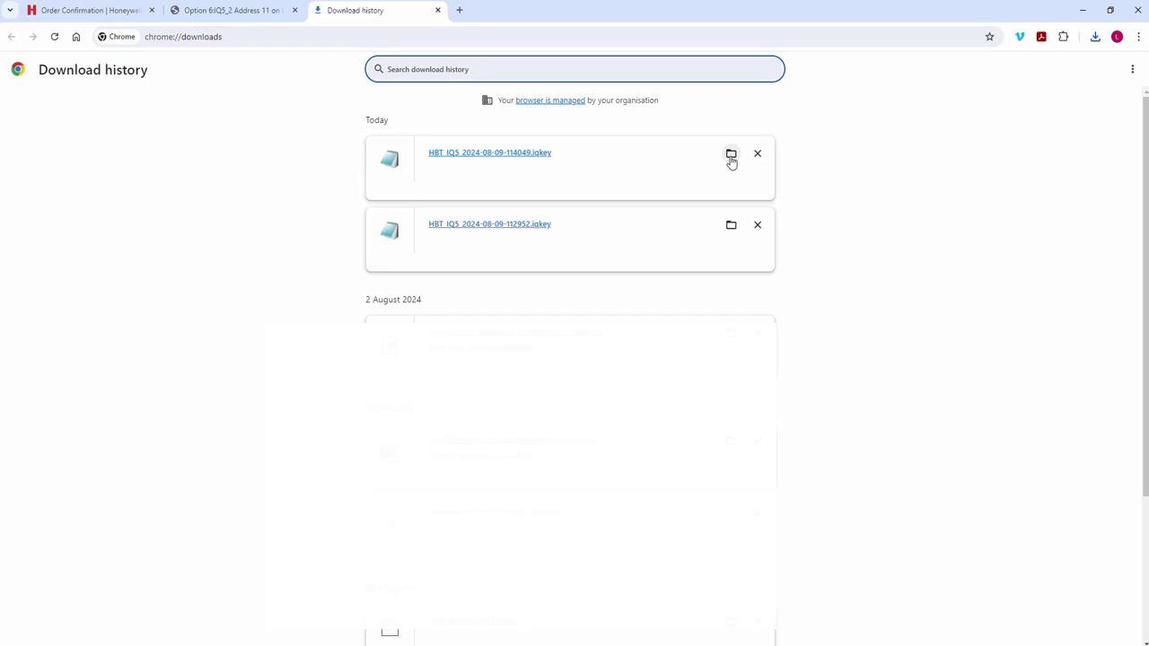
# Step: Copy HBT_IQ5_2024-08-09-114049.iqkey from Downloads onto the Desktop and close the Explorer window
pyautogui.click(730, 159)
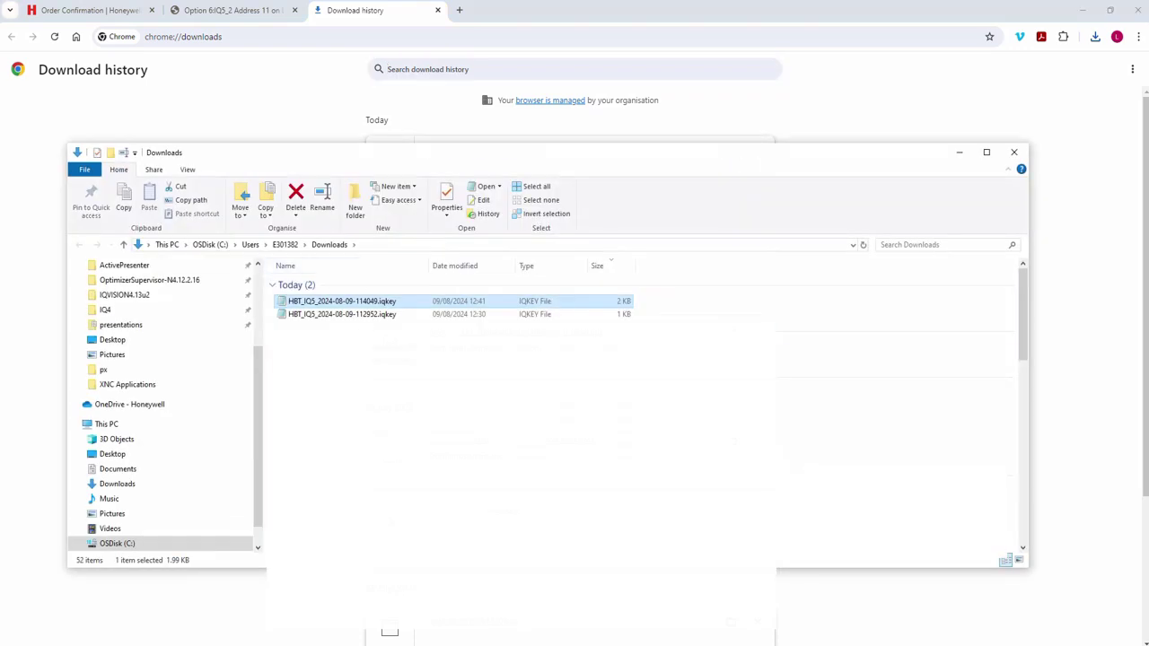
pyautogui.rightClick(370, 303)
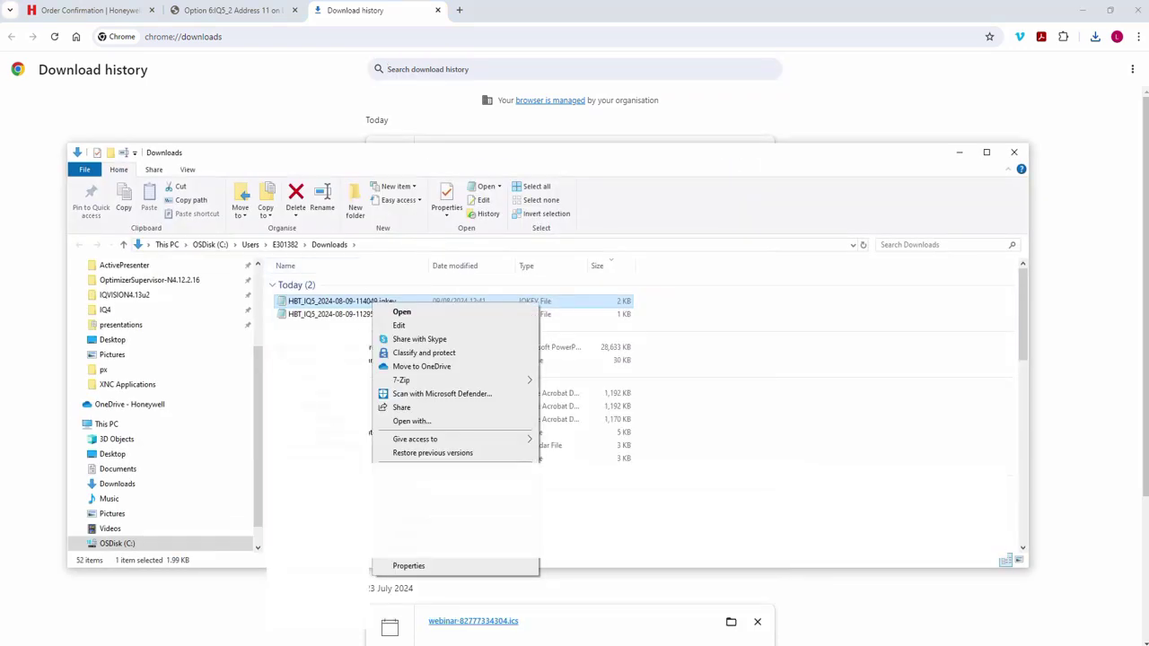
pyautogui.press('Escape')
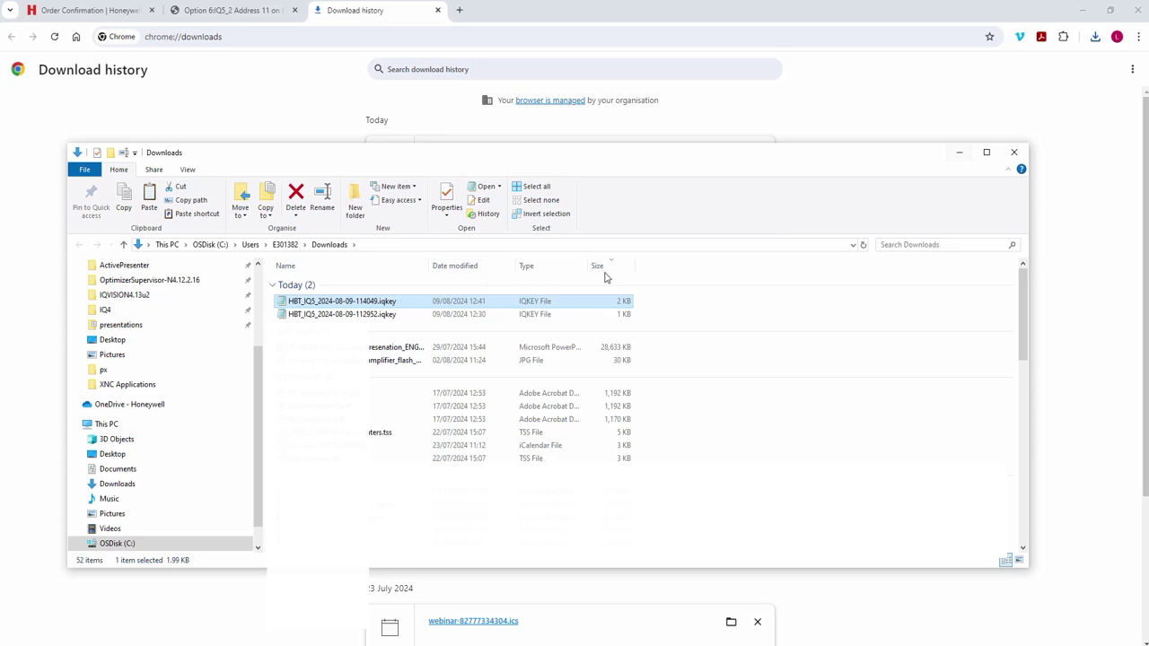
pyautogui.click(112, 453)
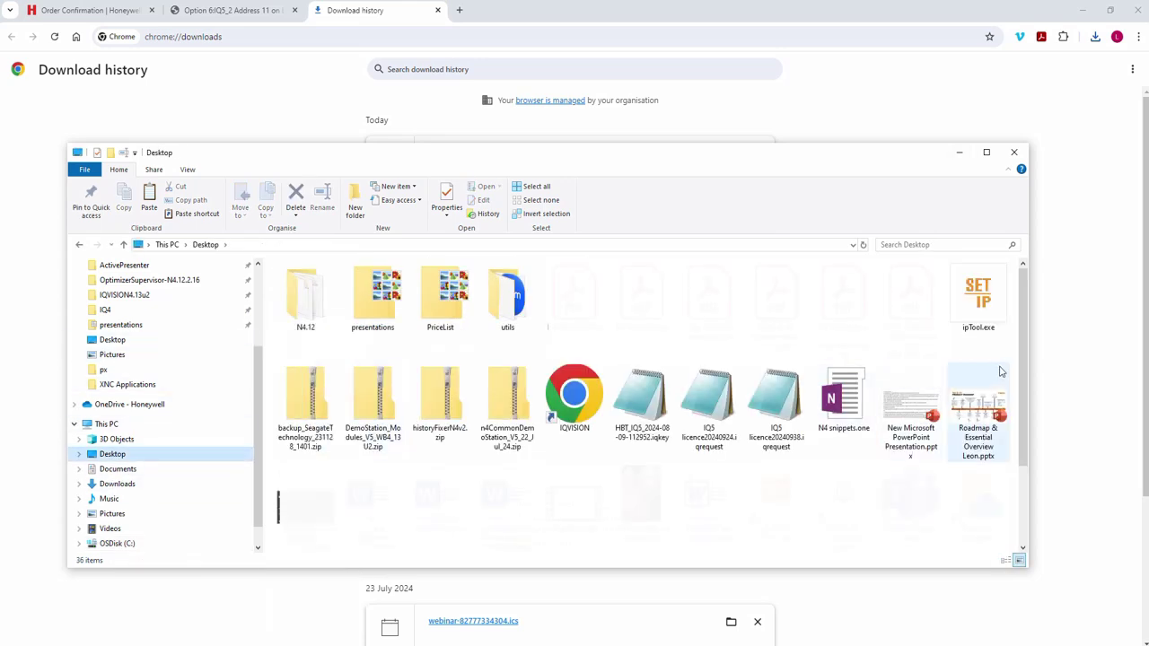
pyautogui.rightClick(1001, 359)
pyautogui.click(1027, 419)
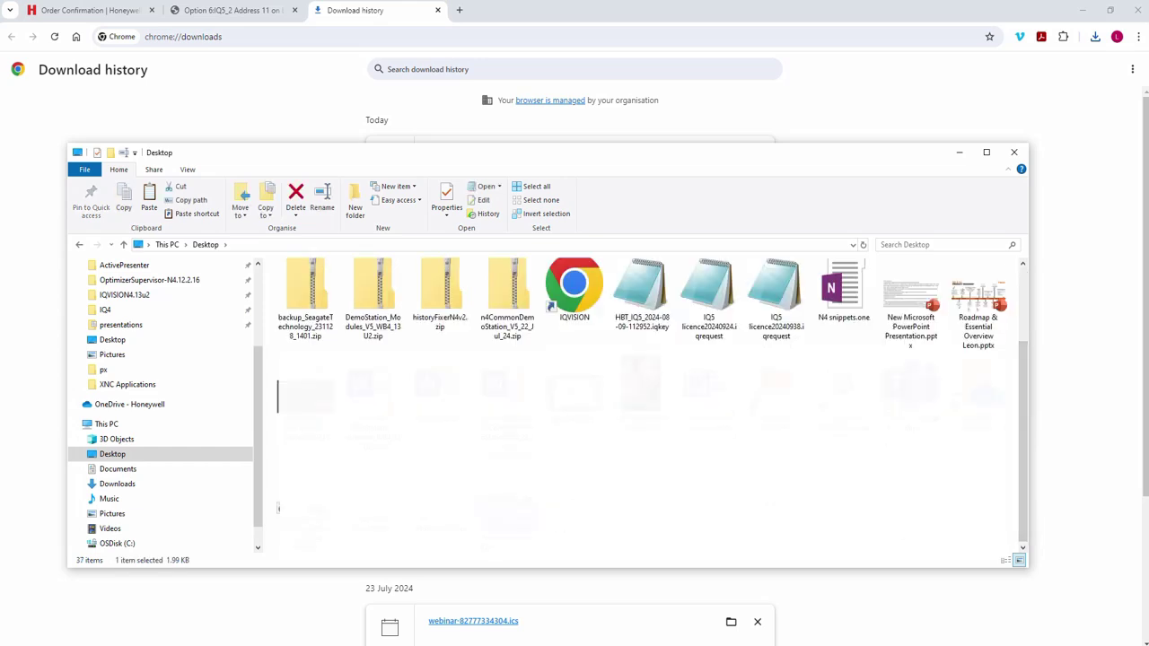
pyautogui.click(1013, 152)
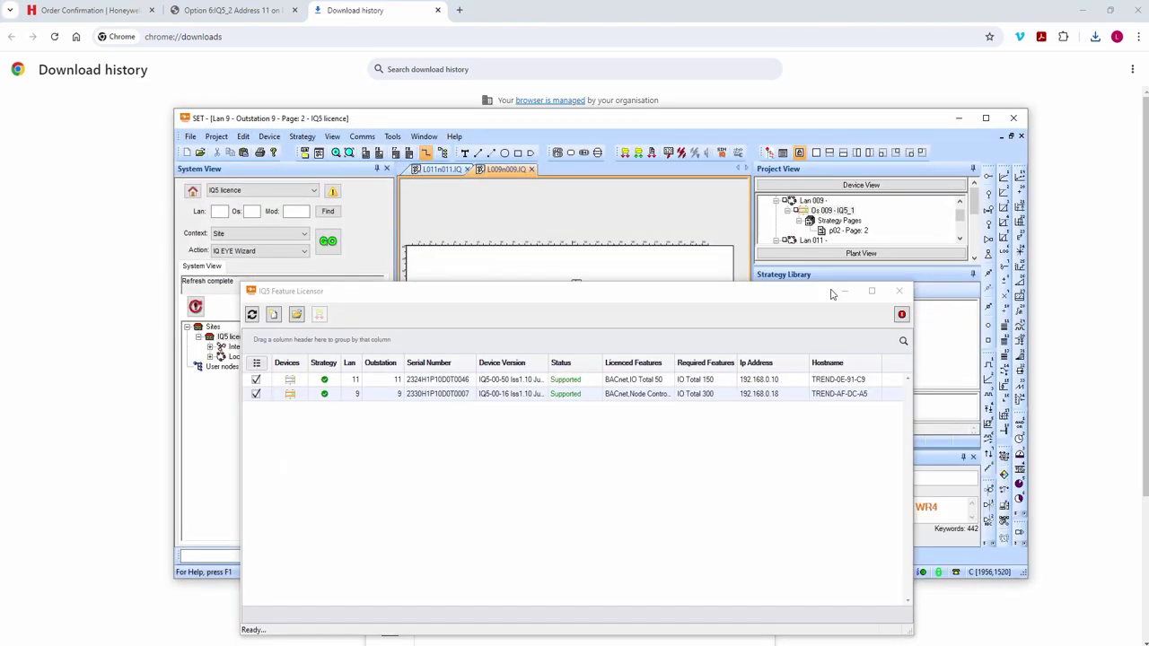
# Step: Reopen the IQ5 Feature Licensor for the licence site and import the HBT_IQ5 .iqkey file from the Desktop
pyautogui.click(888, 169)
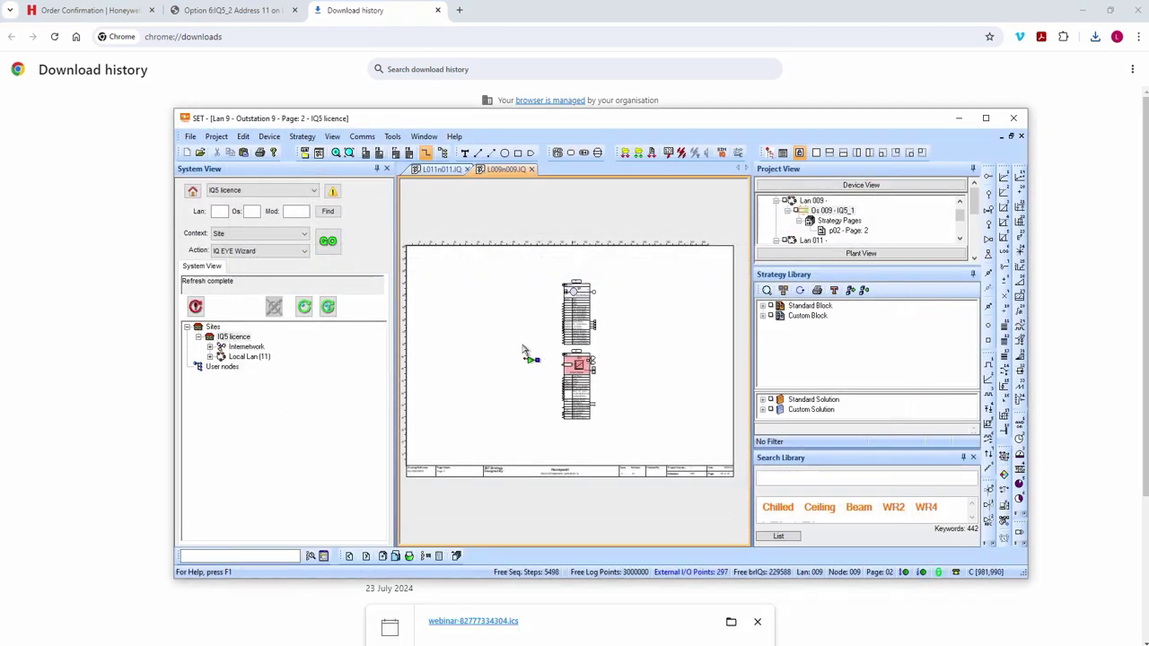
pyautogui.rightClick(230, 338)
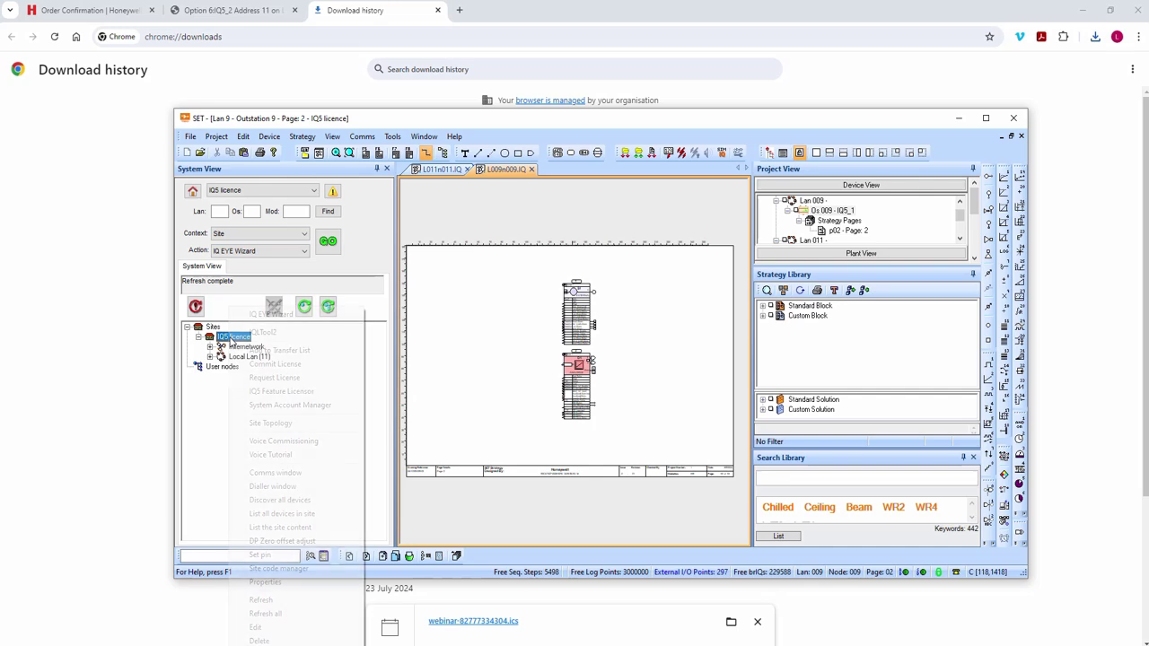
pyautogui.click(281, 392)
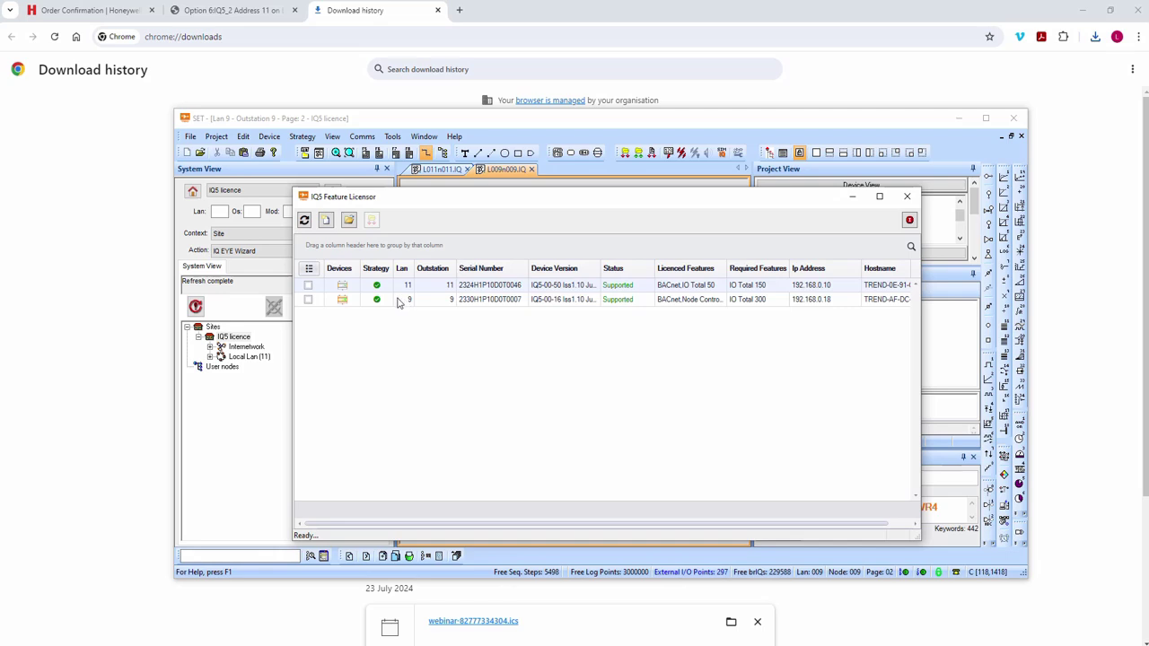
pyautogui.click(350, 222)
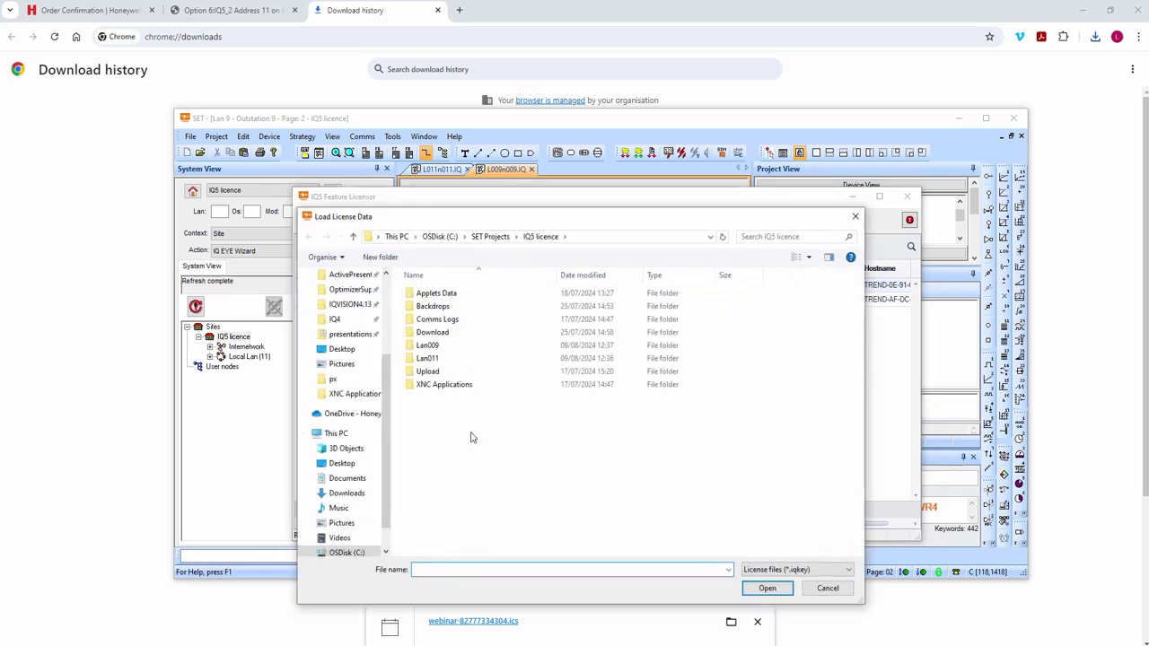
pyautogui.click(341, 463)
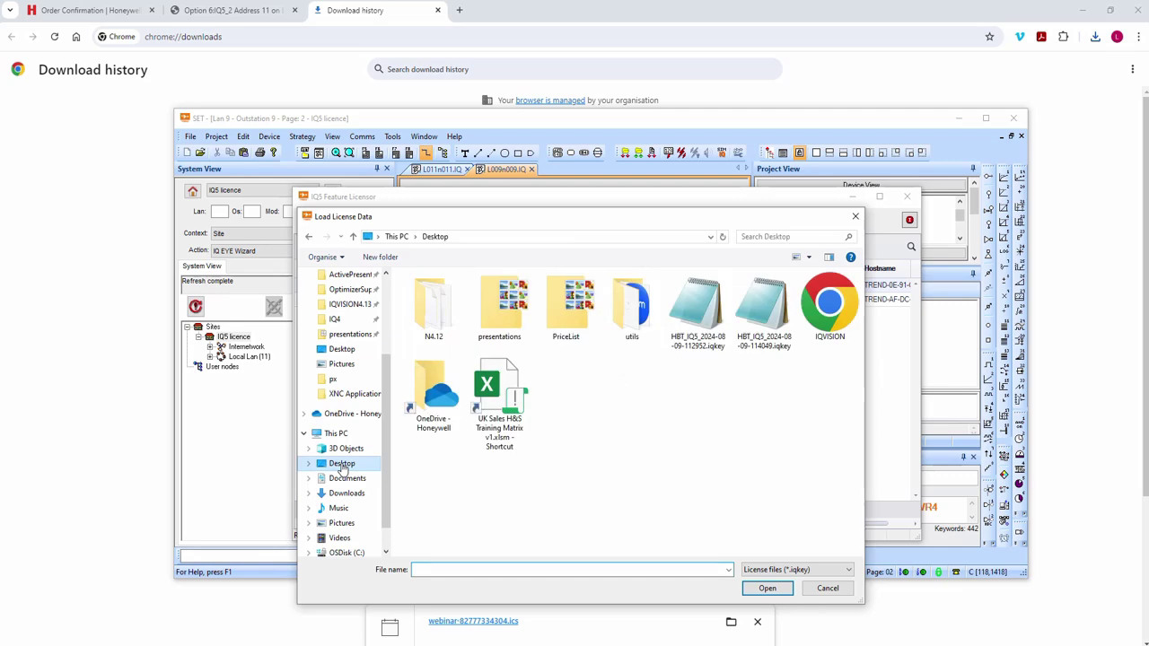
pyautogui.click(772, 318)
pyautogui.doubleClick(772, 319)
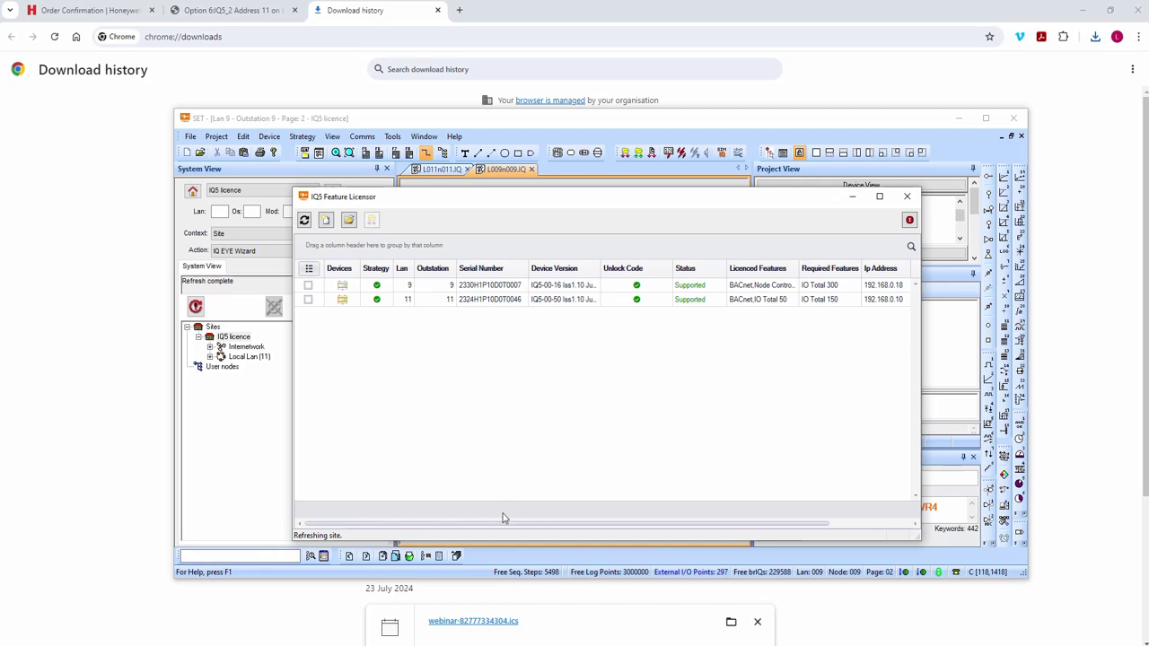
# Step: Mark the Lan 9 controller and commit the unlock code to it
pyautogui.moveTo(493, 531); pyautogui.dragTo(622, 527)
pyautogui.click(308, 285)
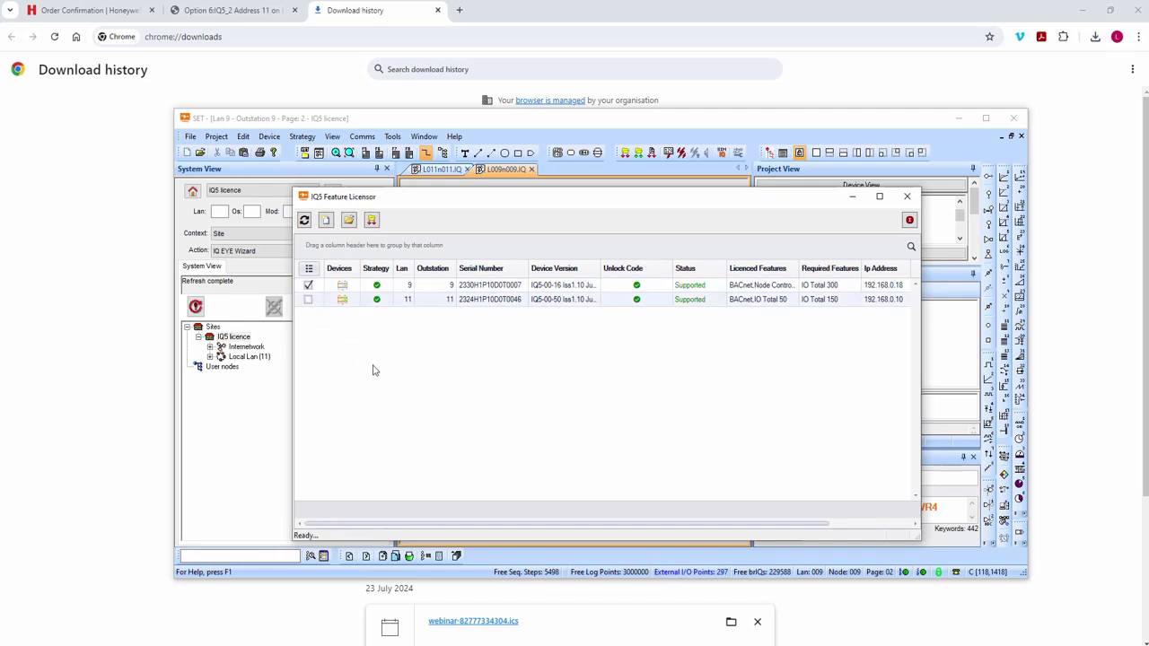
pyautogui.click(371, 221)
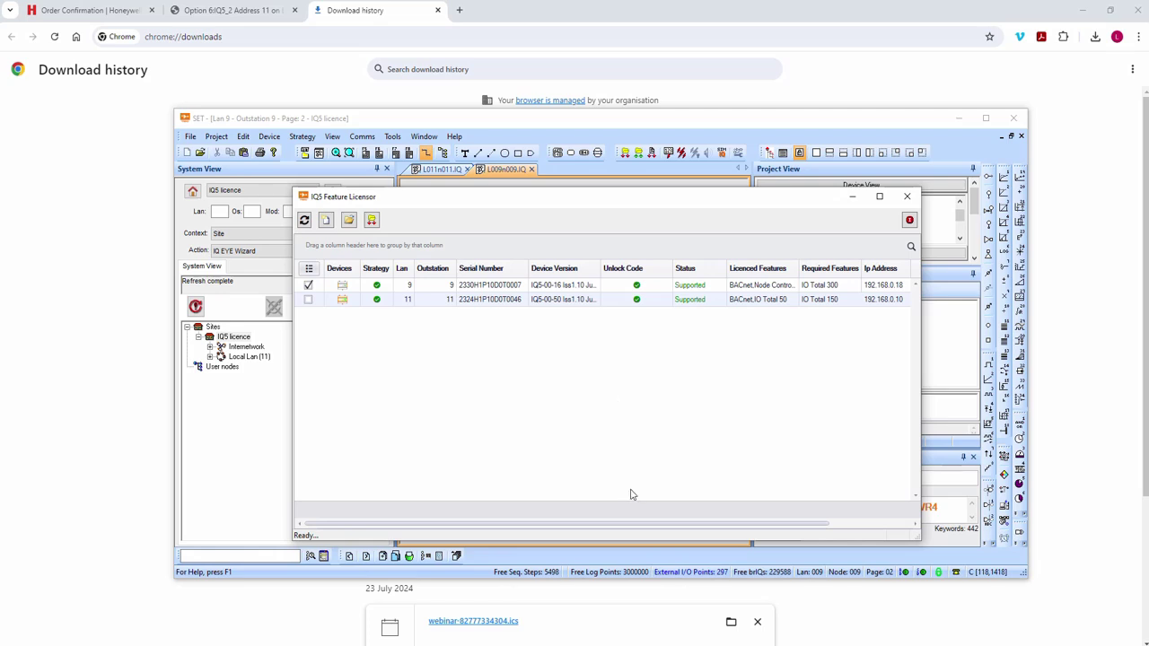
# Step: Switch the selection from Lan 9 to Lan 11 and commit its unlock code, reaching Success
pyautogui.moveTo(611, 527); pyautogui.dragTo(643, 529)
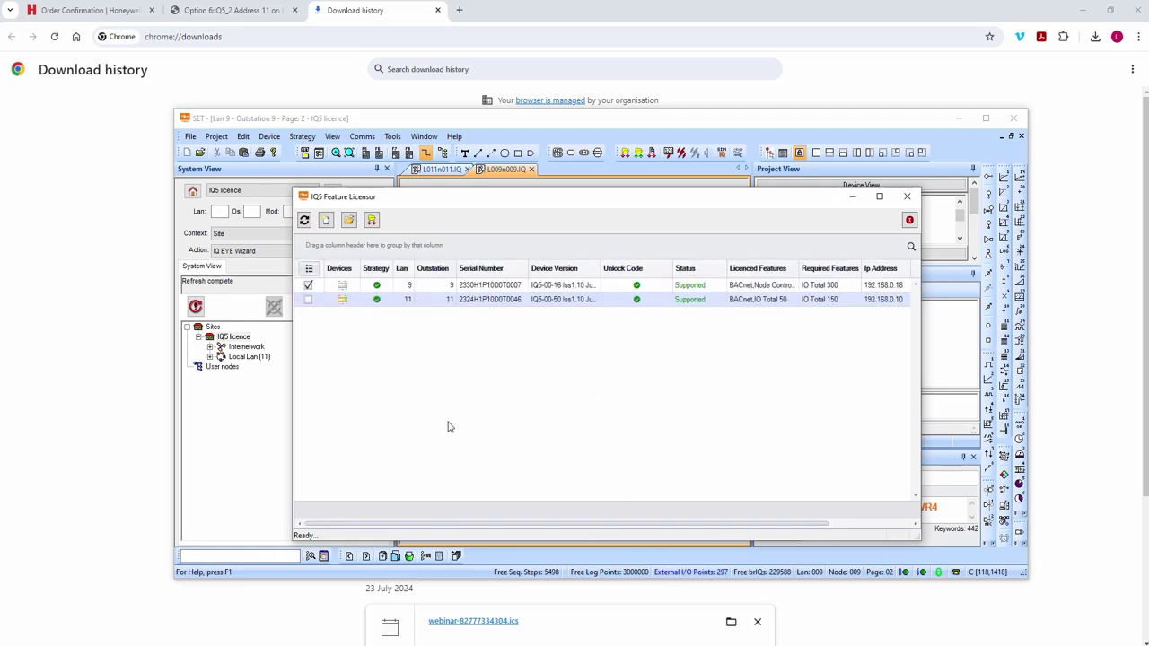
pyautogui.click(327, 285)
pyautogui.click(370, 220)
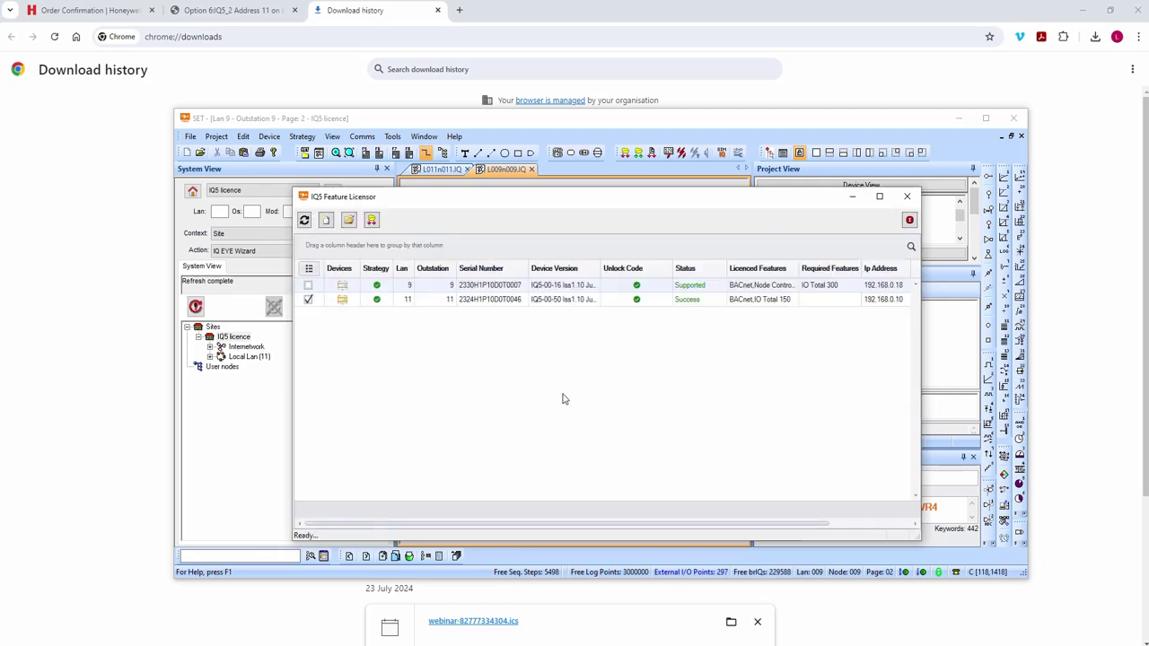
pyautogui.click(372, 222)
pyautogui.click(374, 173)
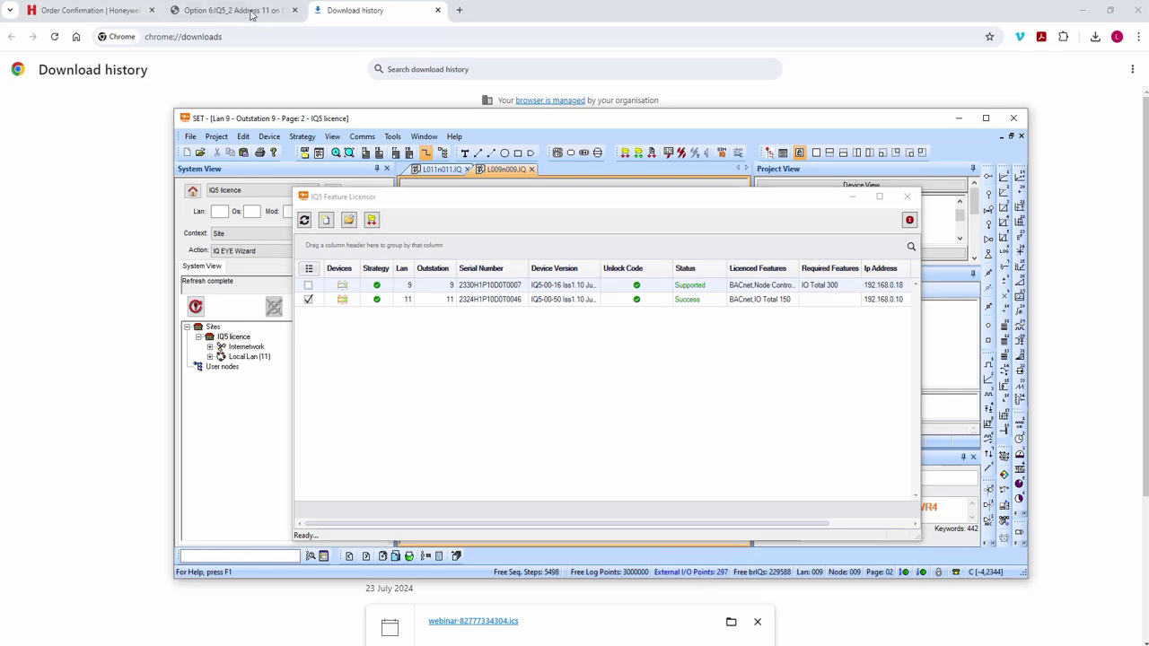
# Step: Open the IQ5_2 controller web page and log in with the username and password
pyautogui.click(251, 12)
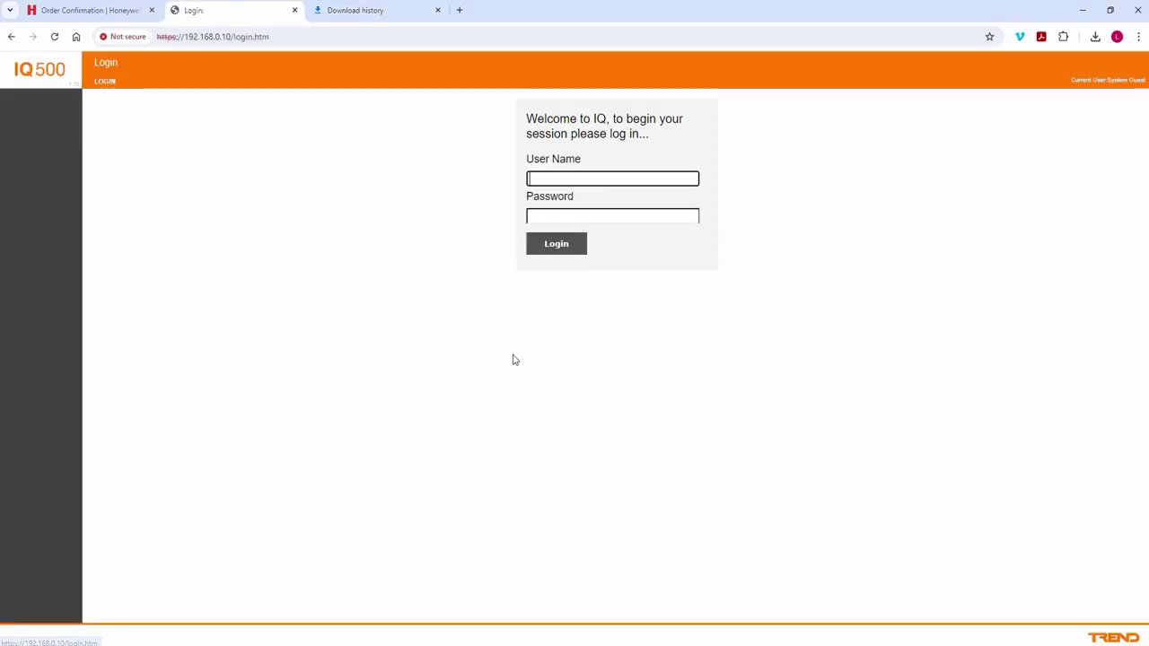
pyautogui.write('admin')
pyautogui.click(537, 216)
pyautogui.write('a')
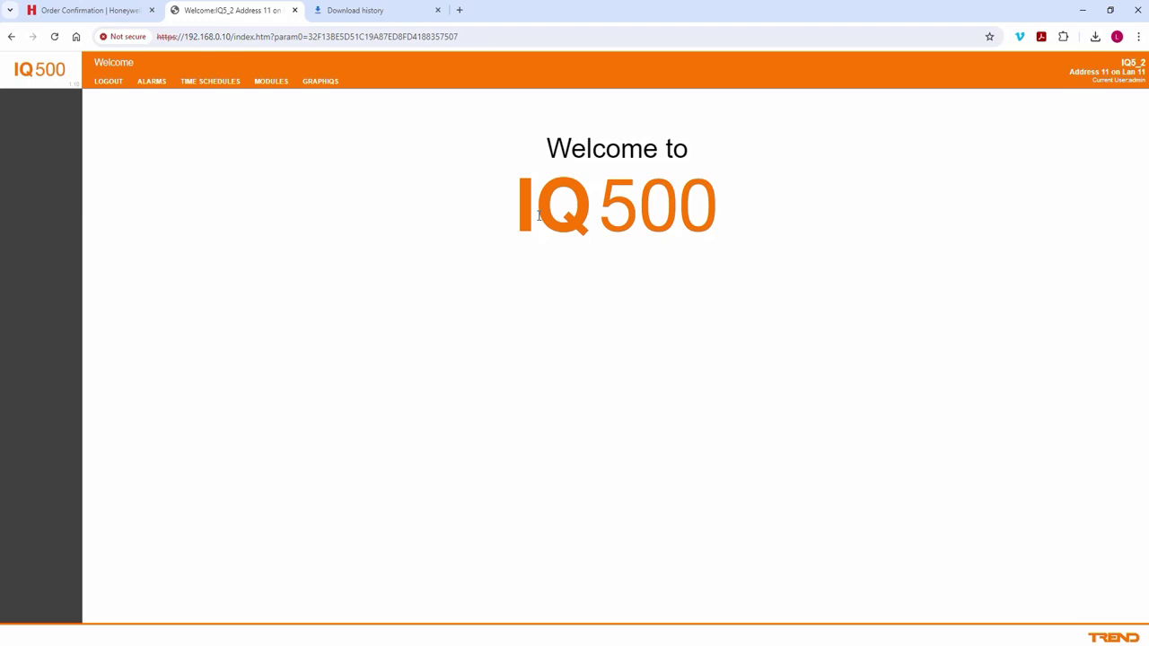
# Step: Check that MODULES > Options > V6 External I/O shows Value 150, then return to SET
pyautogui.click(272, 81)
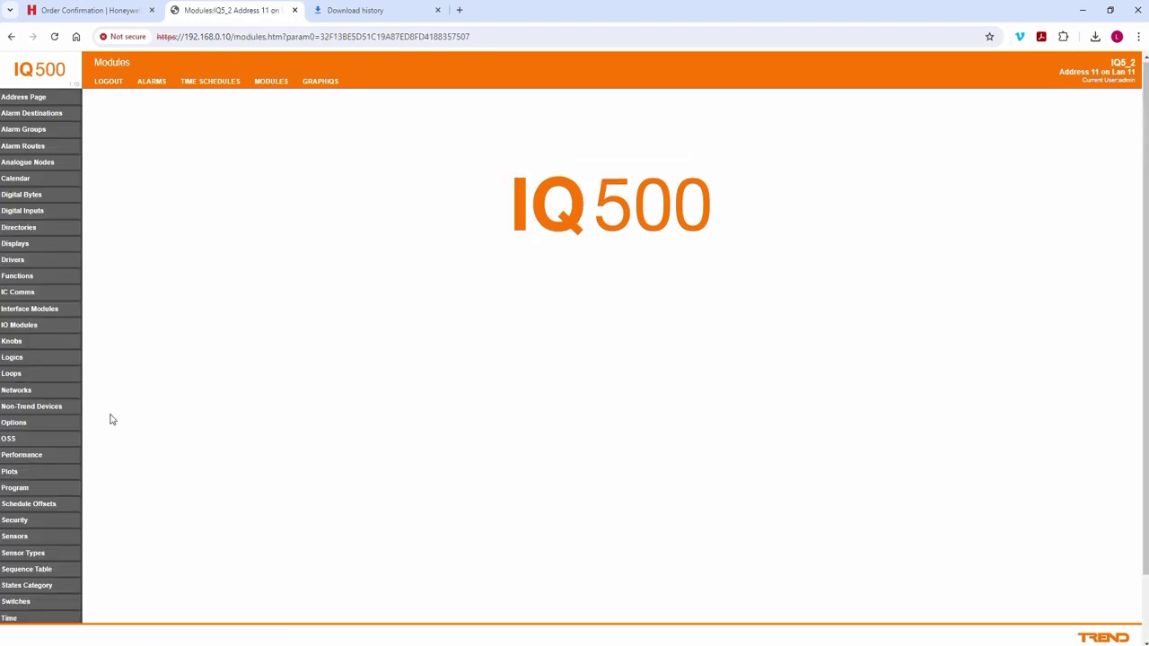
pyautogui.click(36, 424)
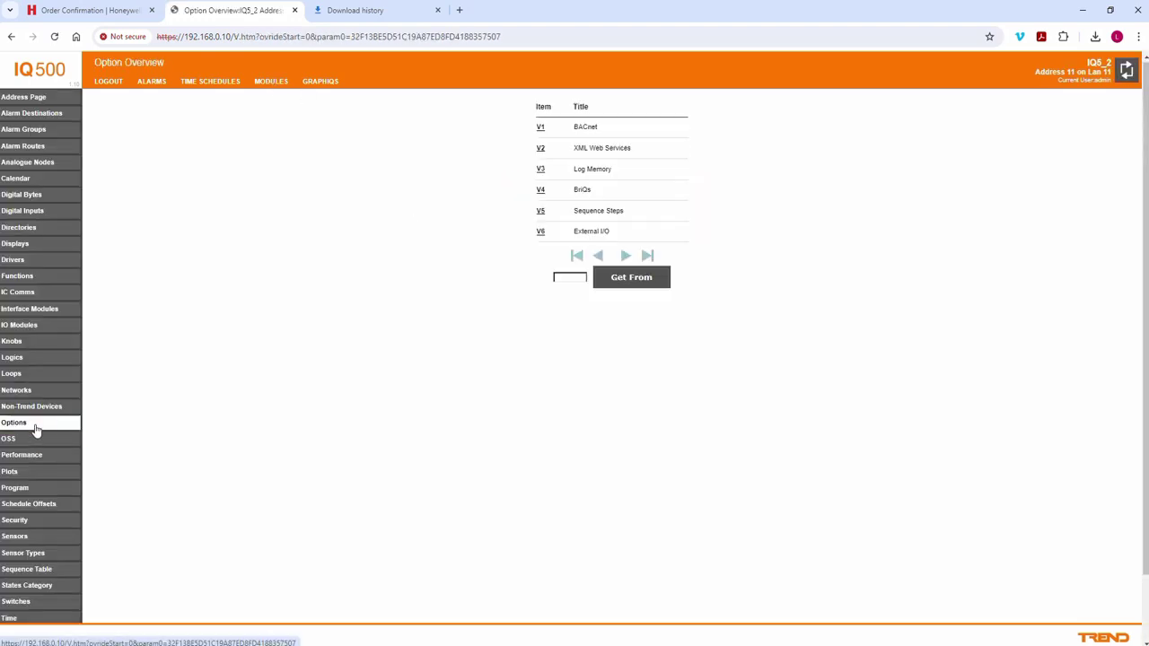
pyautogui.click(540, 233)
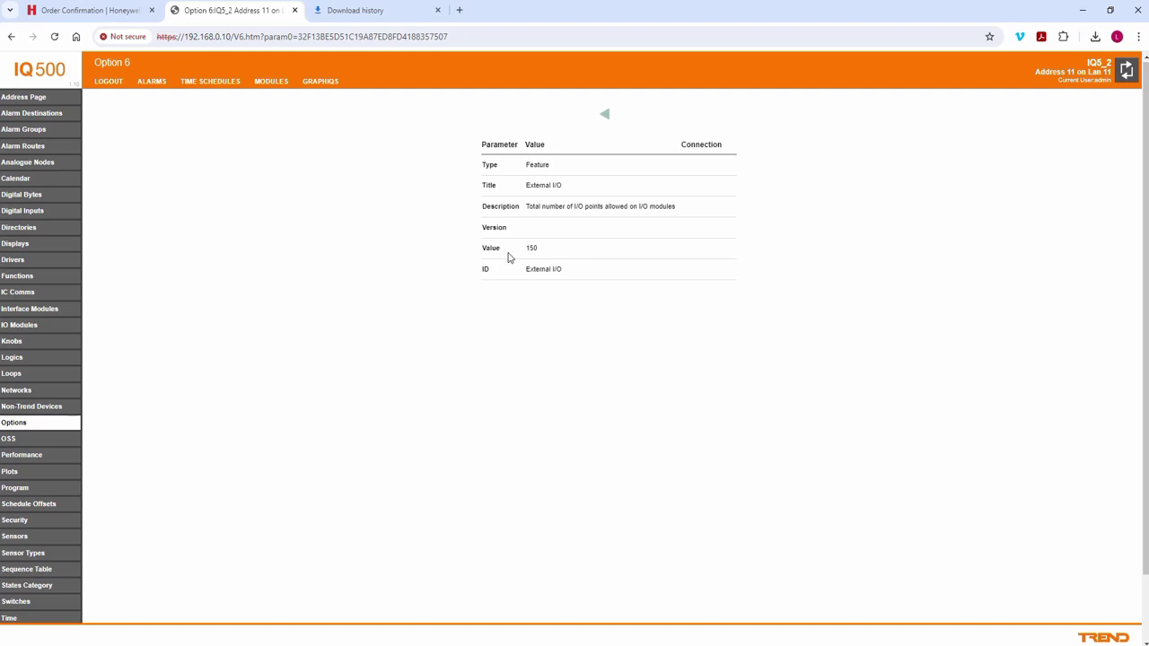
pyautogui.moveTo(542, 249); pyautogui.dragTo(471, 246)
pyautogui.click(477, 270)
pyautogui.hotkey('alt', 'Tab')
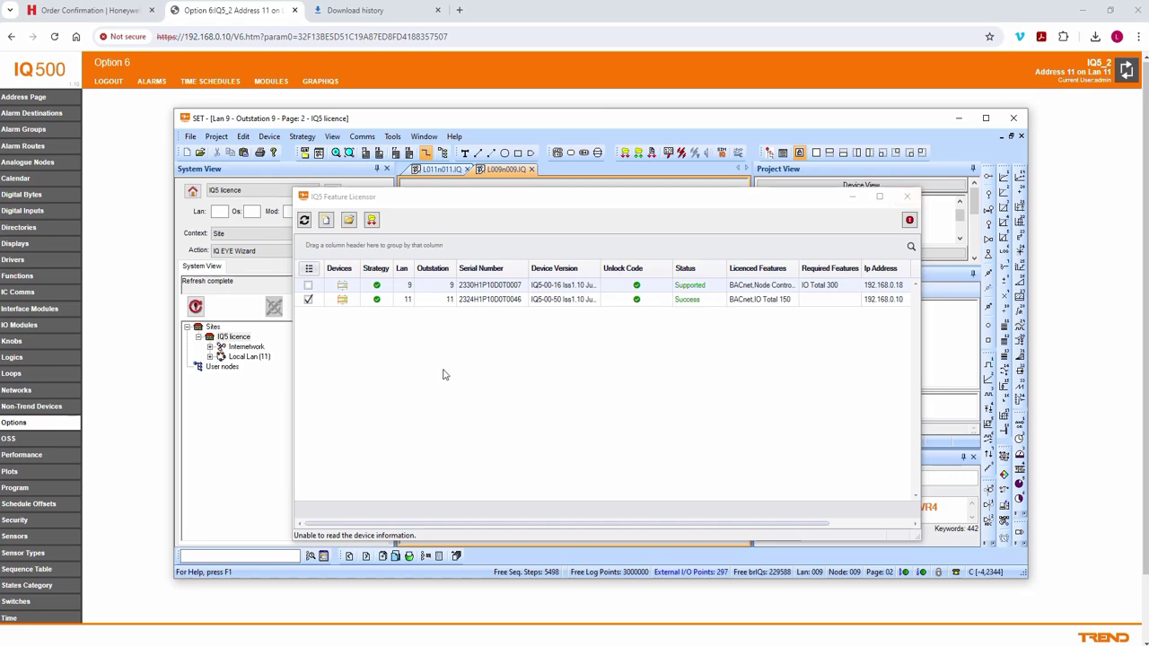
pyautogui.moveTo(560, 203); pyautogui.dragTo(689, 277)
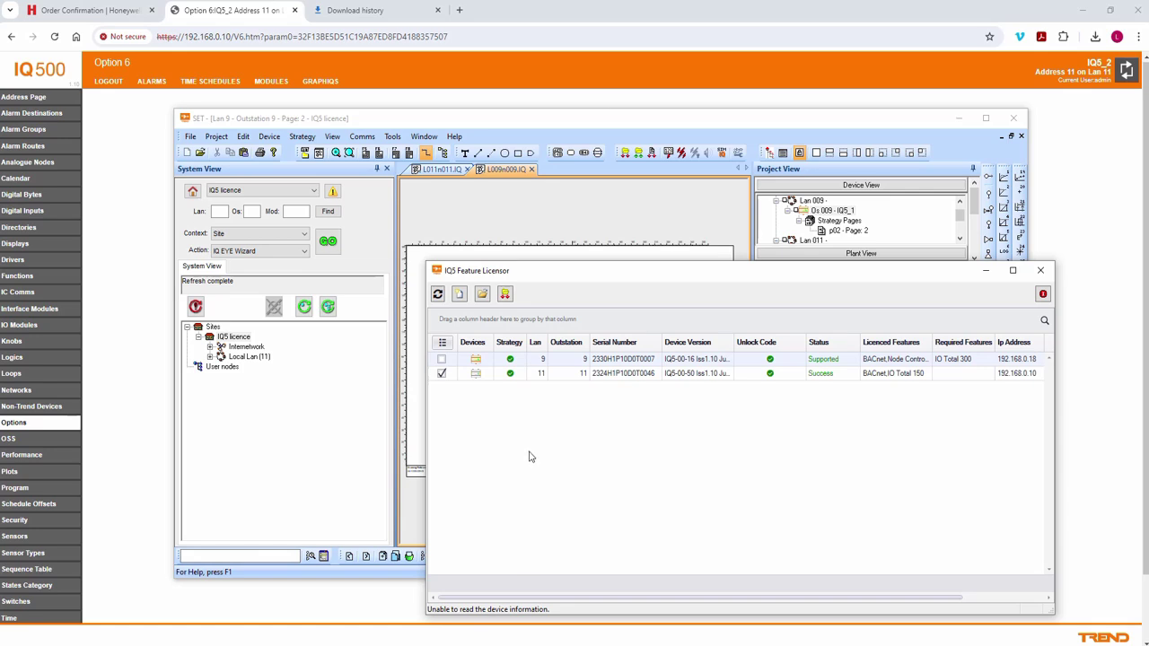
pyautogui.moveTo(557, 277); pyautogui.dragTo(513, 281)
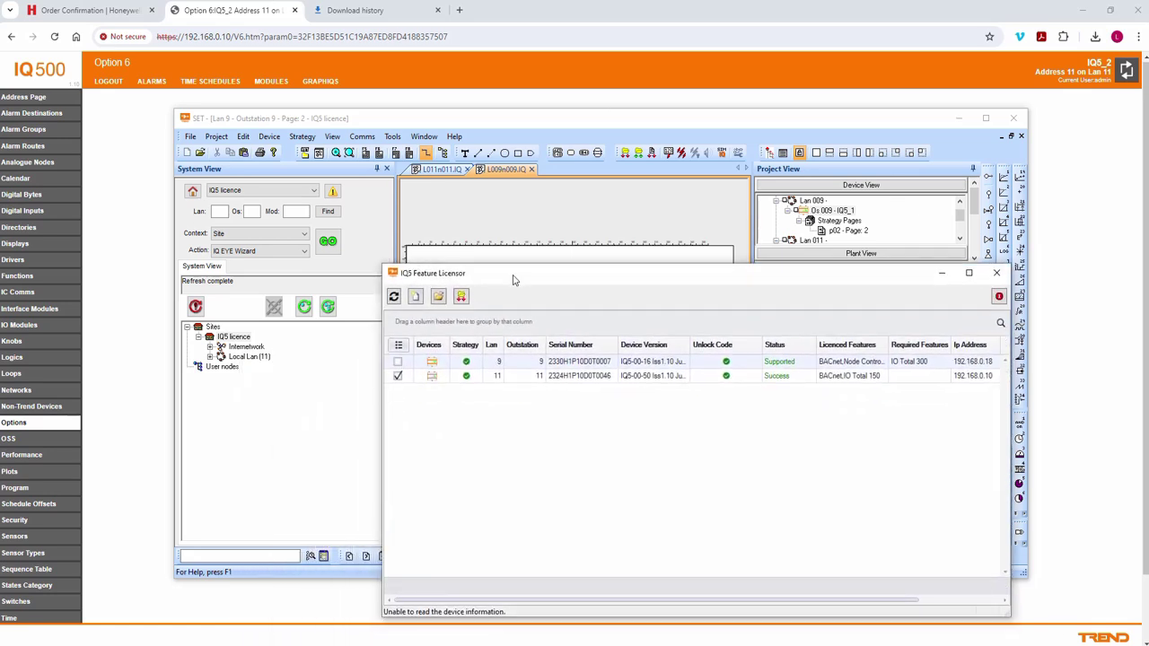